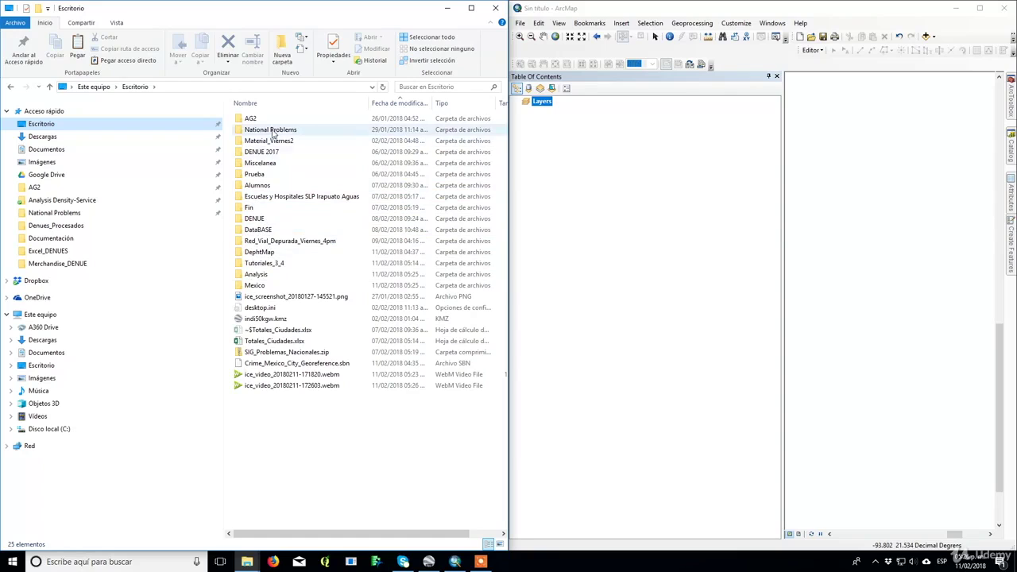
Add the Crime_Mexico_City_Georeference shapefile from the Analysis folder to the ArcMap map and maximize the ArcMap window.
double_click(256, 276)
left_click_drag(304, 246, 597, 143)
left_click(854, 217)
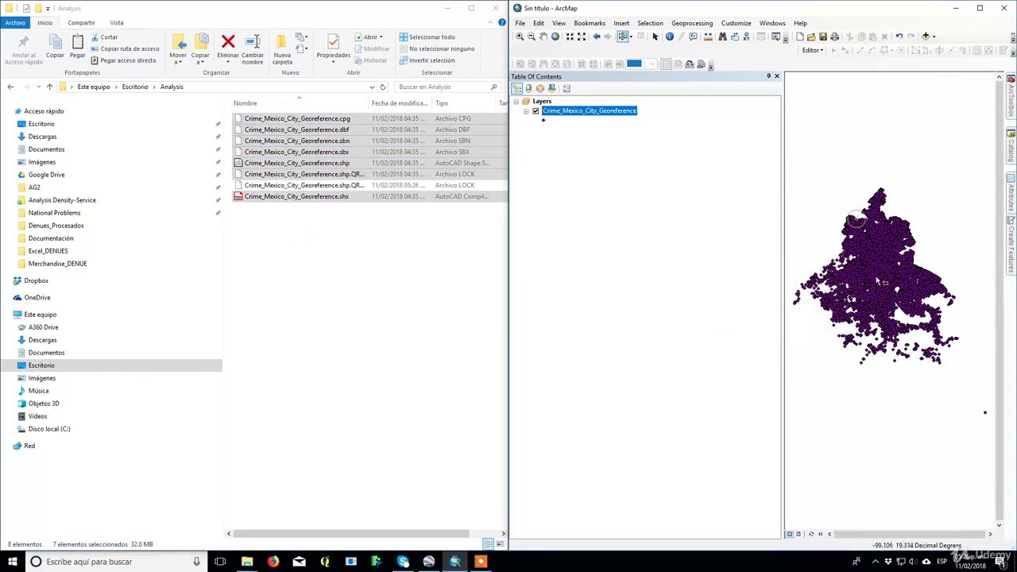
scroll(868, 271, "up", 5)
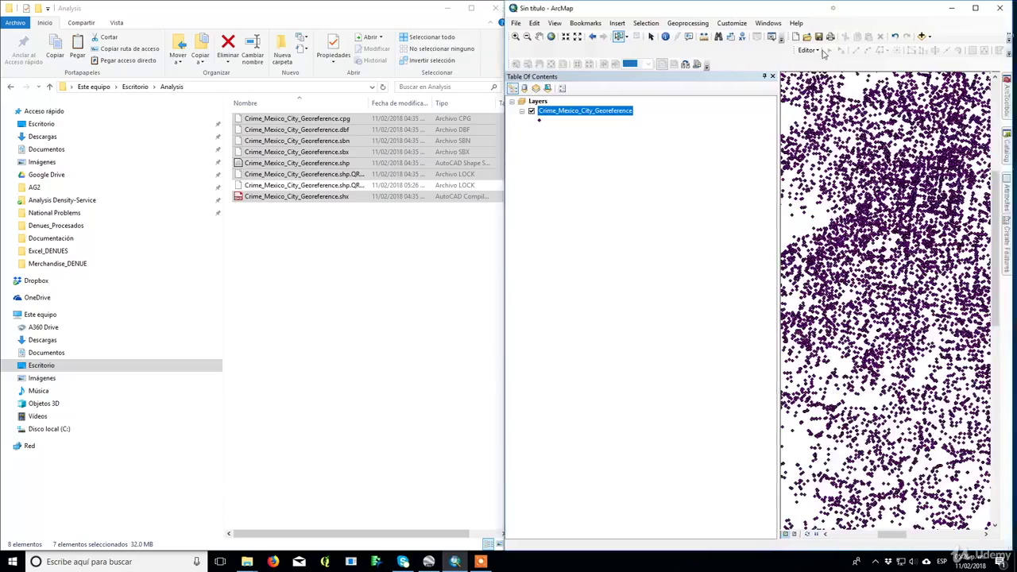
double_click(841, 11)
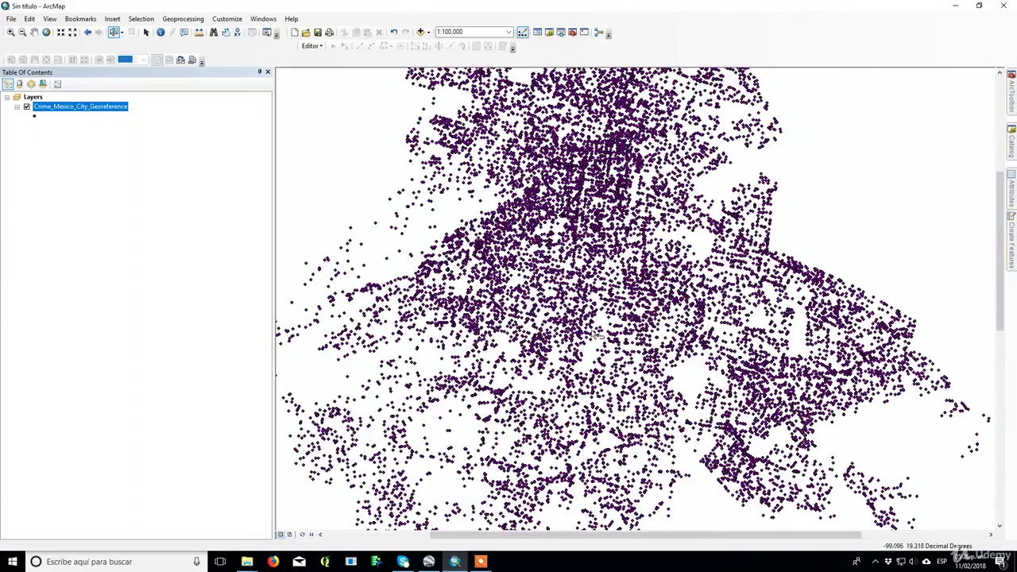
Open the attribute table of the Crime_Mexico_City_Georeference layer and inspect its records and points.
right_click(70, 110)
left_click(114, 140)
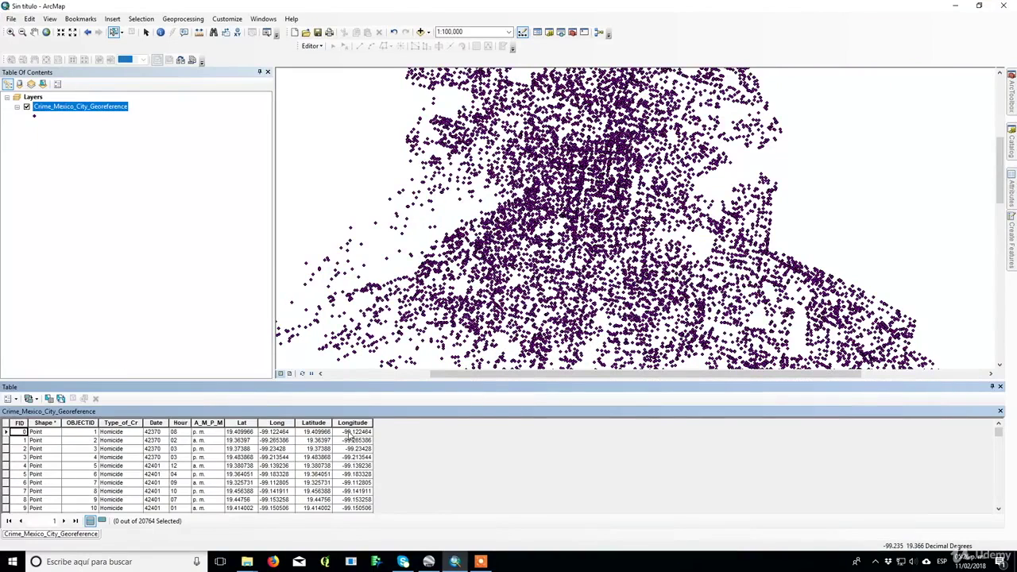
scroll(516, 262, "up", 3)
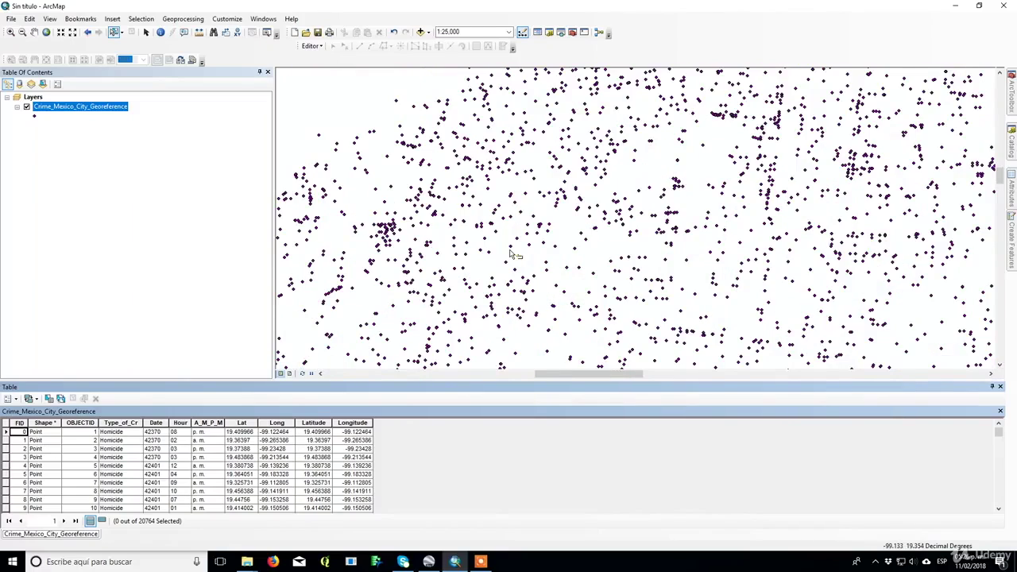
scroll(513, 254, "up", 1)
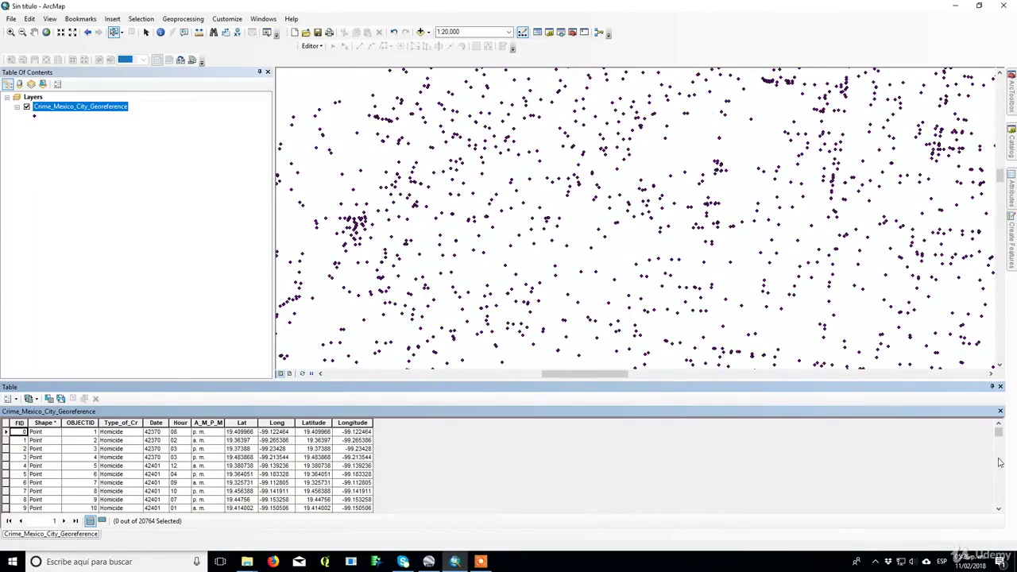
mouse_move(1000, 438)
left_mouse_down()
mouse_move(999, 509)
mouse_move(1000, 430)
left_mouse_up()
scroll(548, 194, "up", 2)
scroll(548, 193, "up", 3)
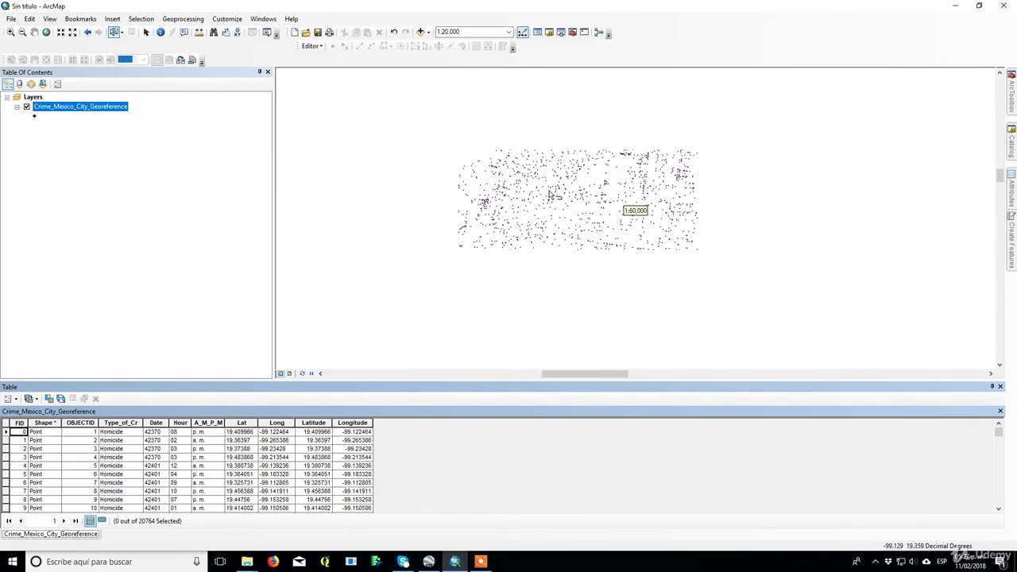
Add the MEX_adm1.shp and MEX_adm2.shp boundary shapefiles from the Mexico folder to the map.
left_click(420, 32)
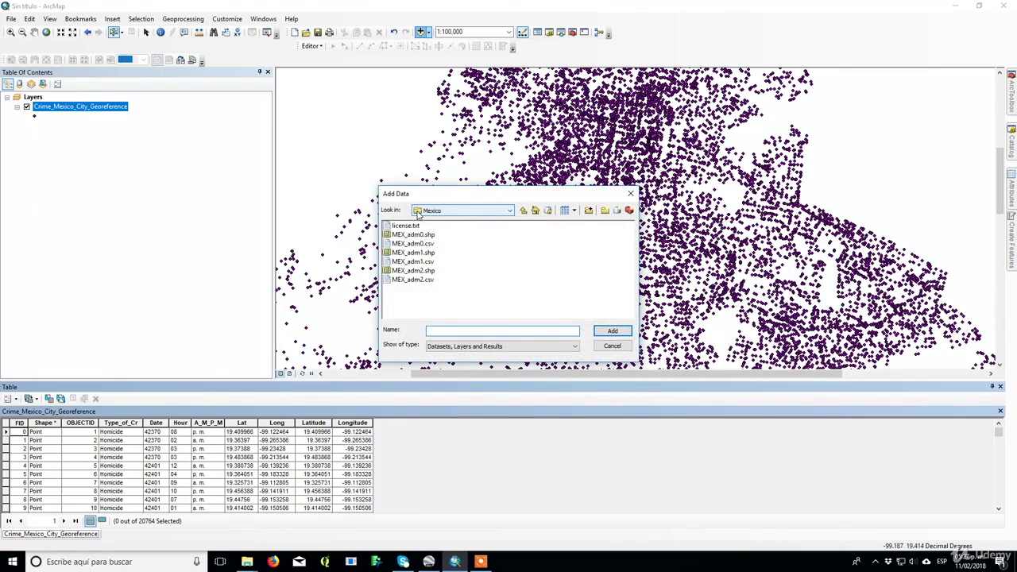
left_click(414, 253)
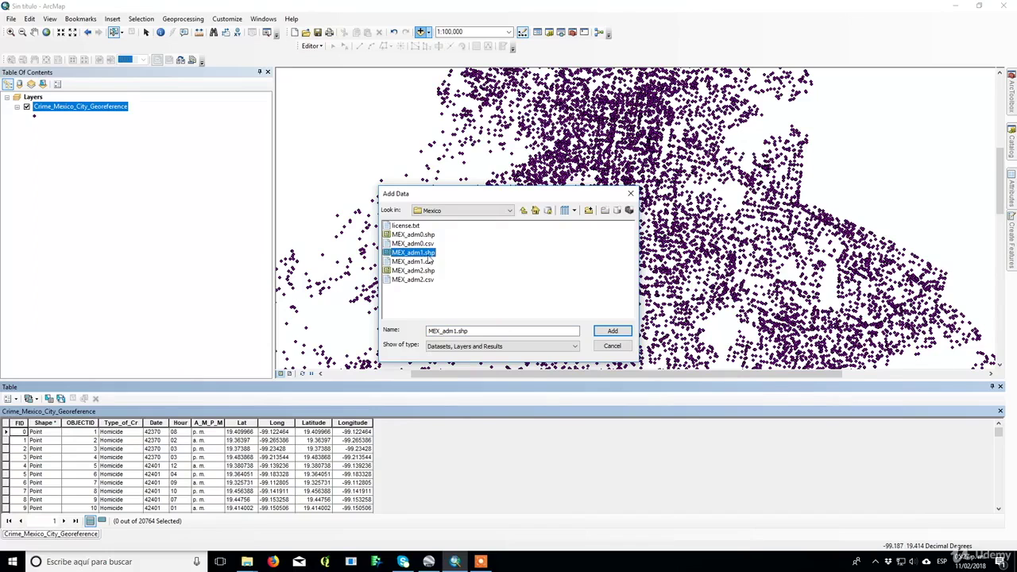
left_click(608, 331)
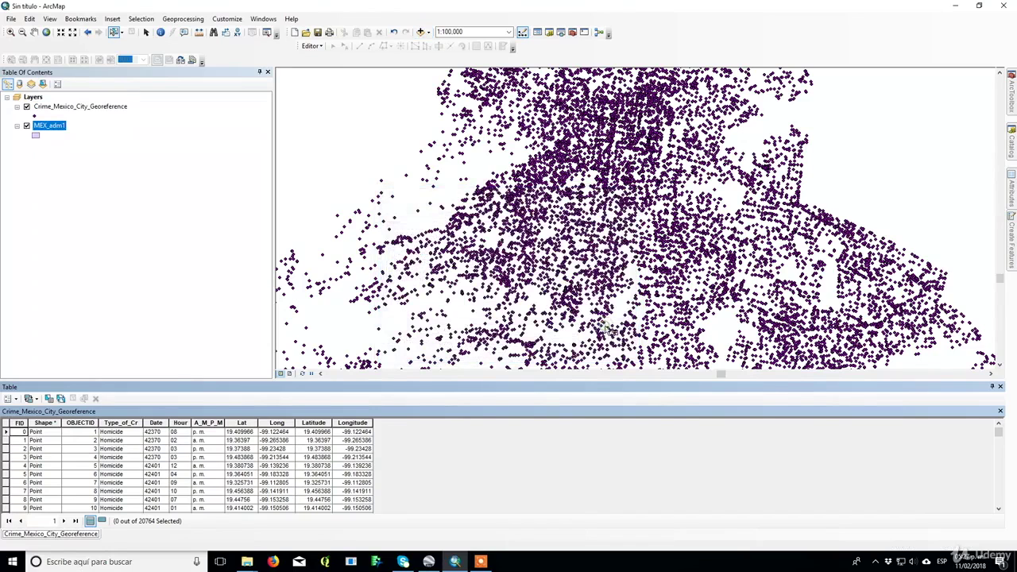
left_click(420, 32)
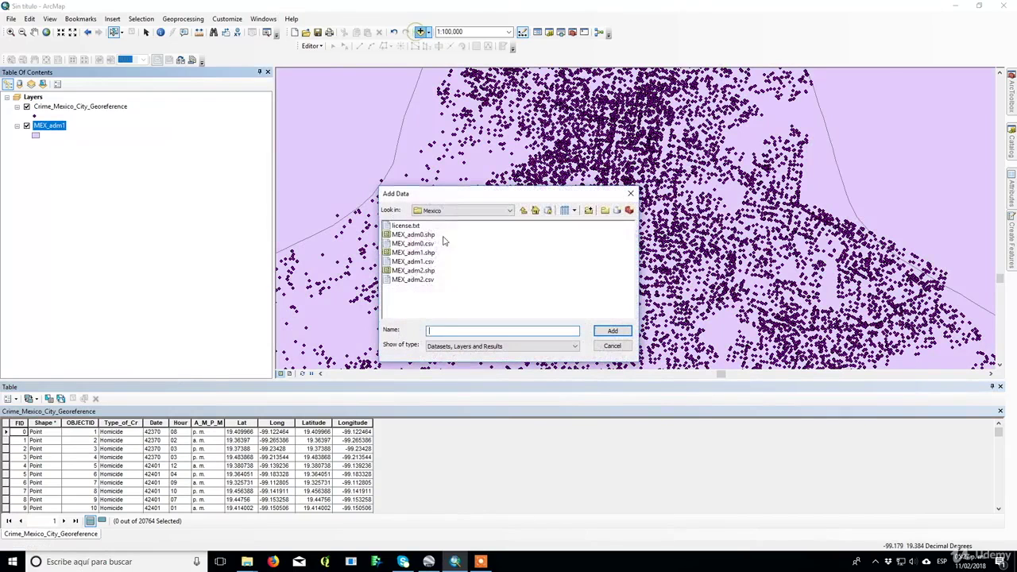
left_click(413, 271)
left_click(611, 330)
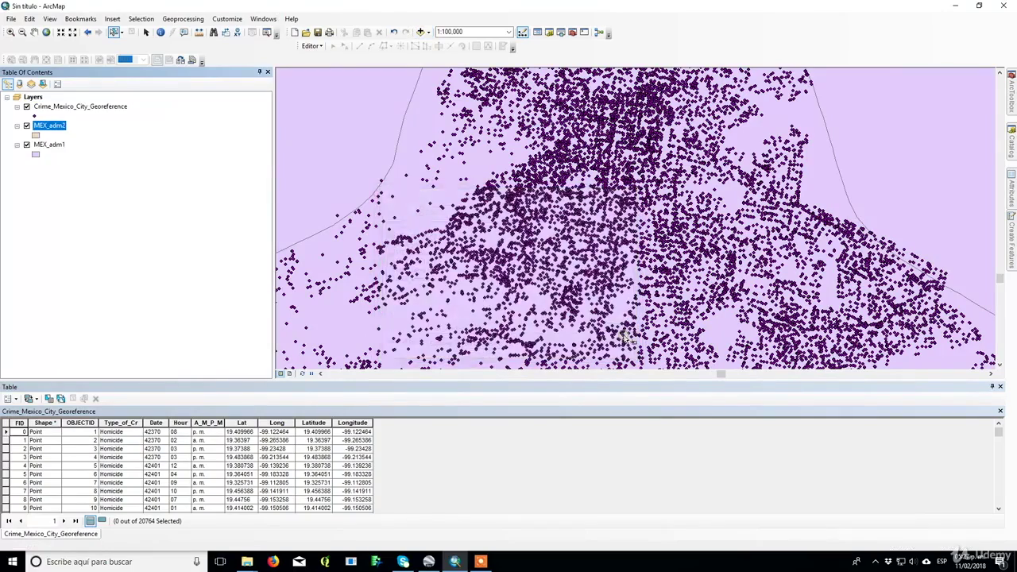
Hide the Crime_Mexico_City_Georeference and MEX_adm2 layers so that only MEX_adm1 is displayed.
scroll(629, 340, "up", 6)
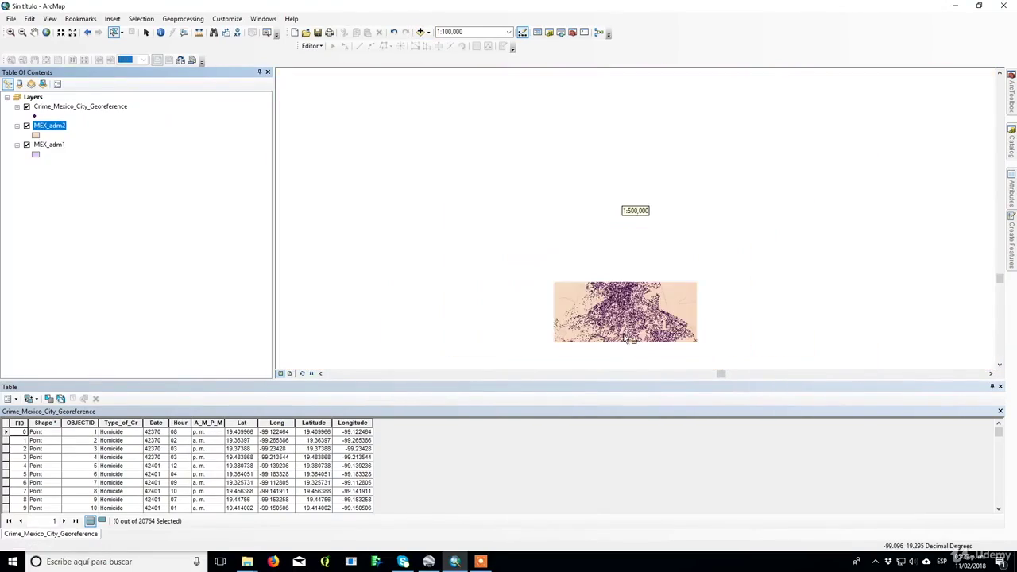
scroll(619, 297, "up", 3)
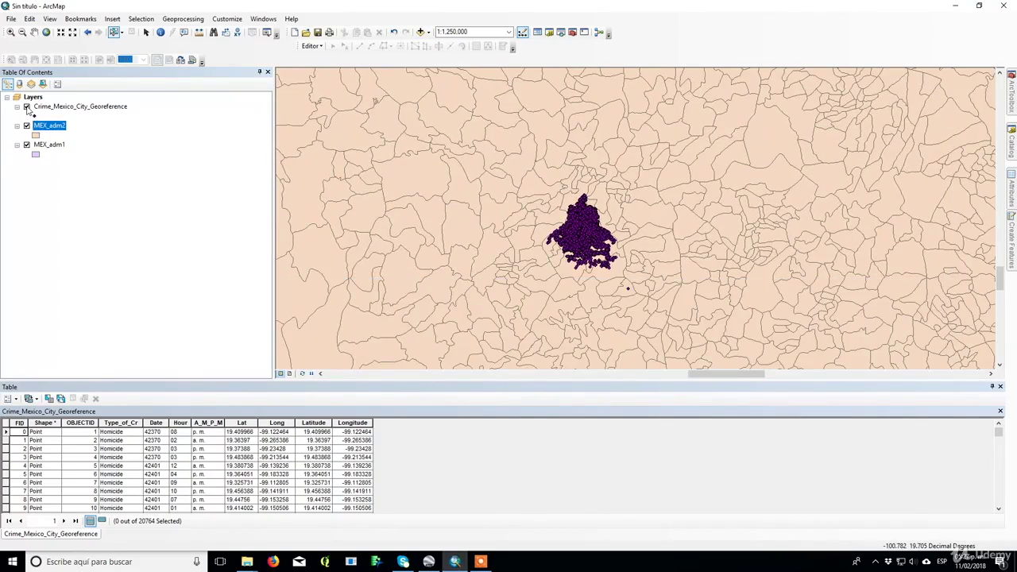
left_click(26, 107)
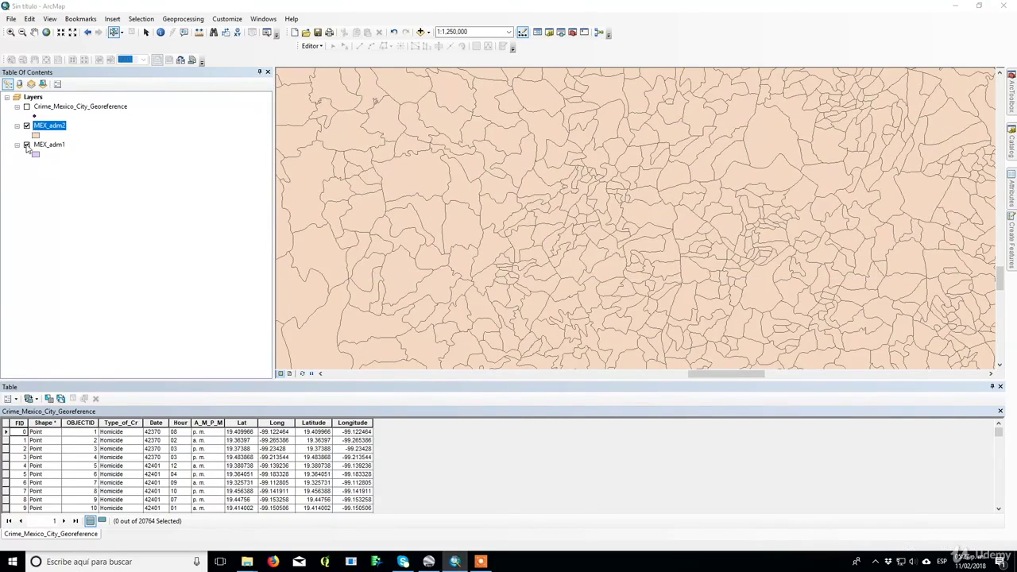
left_click(26, 125)
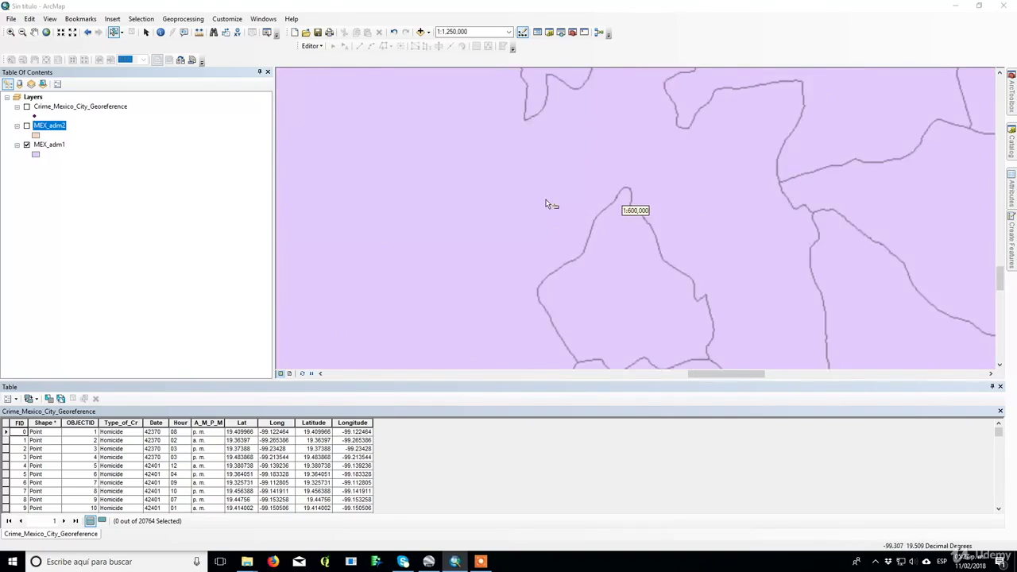
Select the Mexico City polygon in the MEX_adm1 state boundaries.
scroll(547, 204, "up", 4)
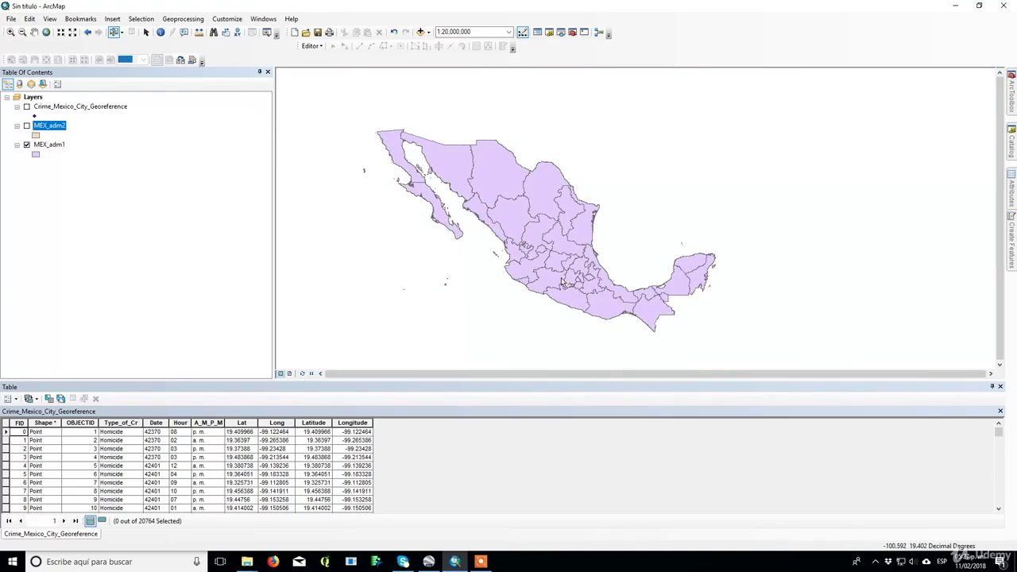
scroll(561, 282, "down", 2)
scroll(627, 286, "down", 1)
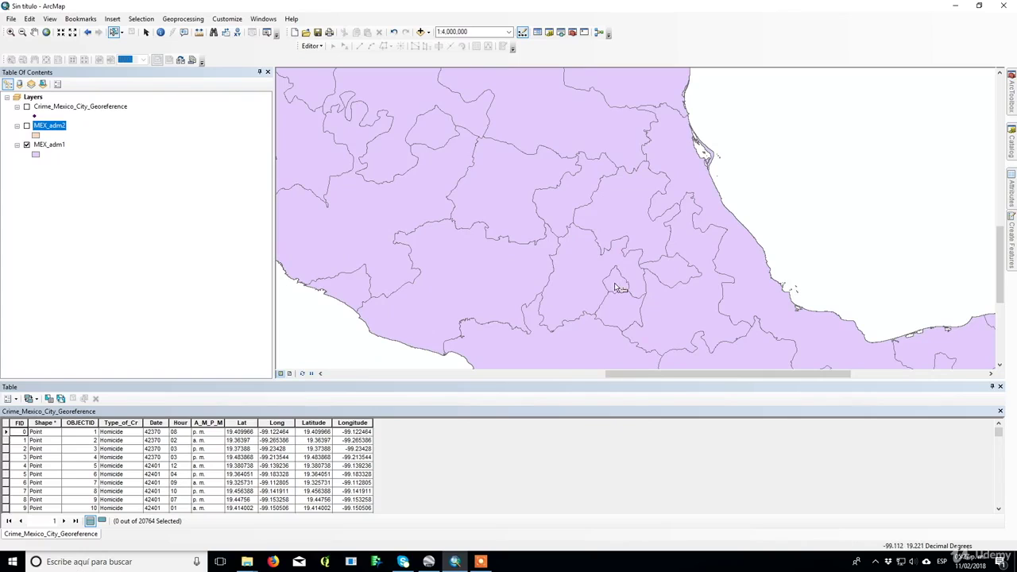
scroll(618, 290, "up", 1)
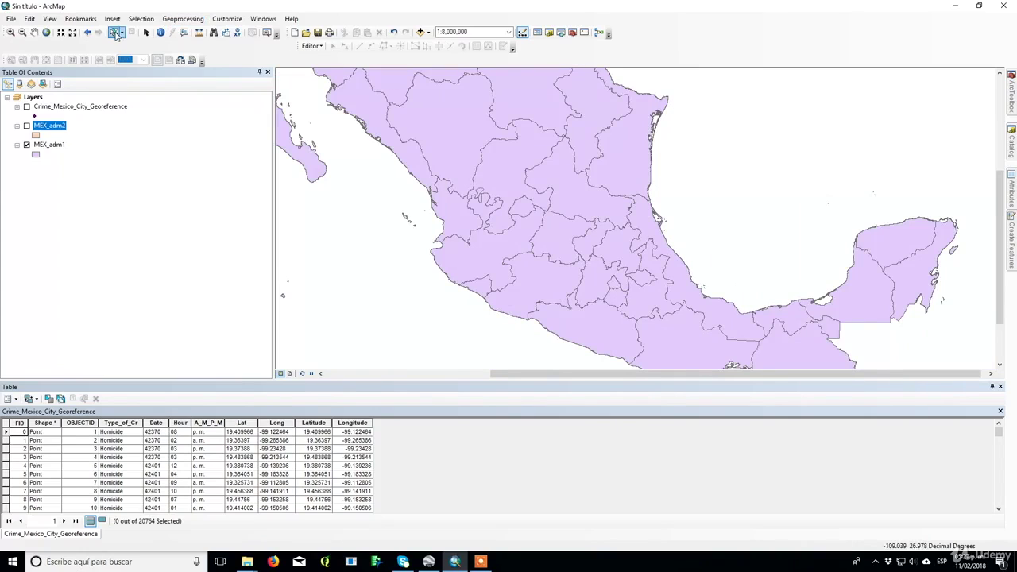
scroll(619, 287, "down", 1)
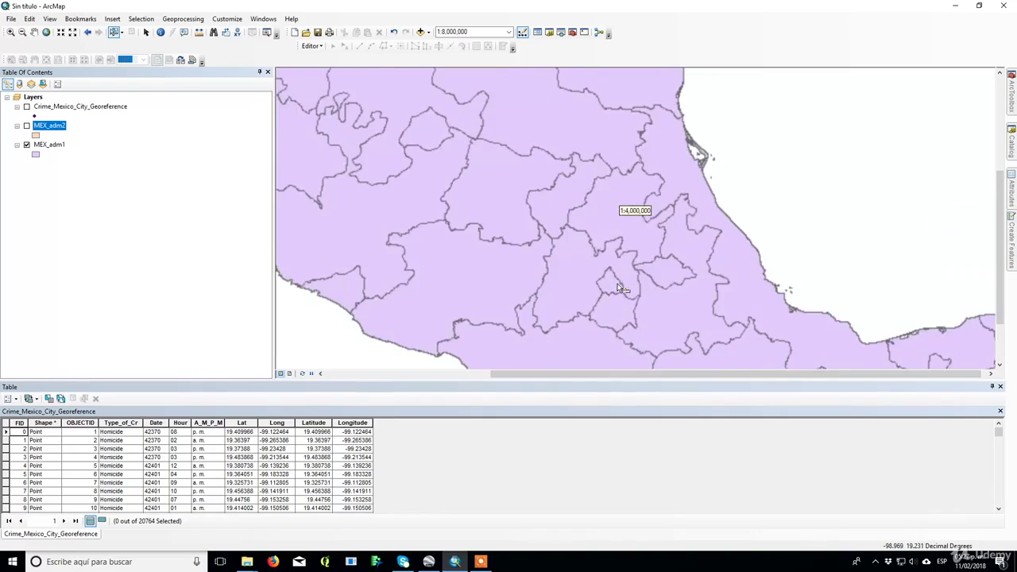
scroll(618, 286, "down", 2)
left_click(579, 284)
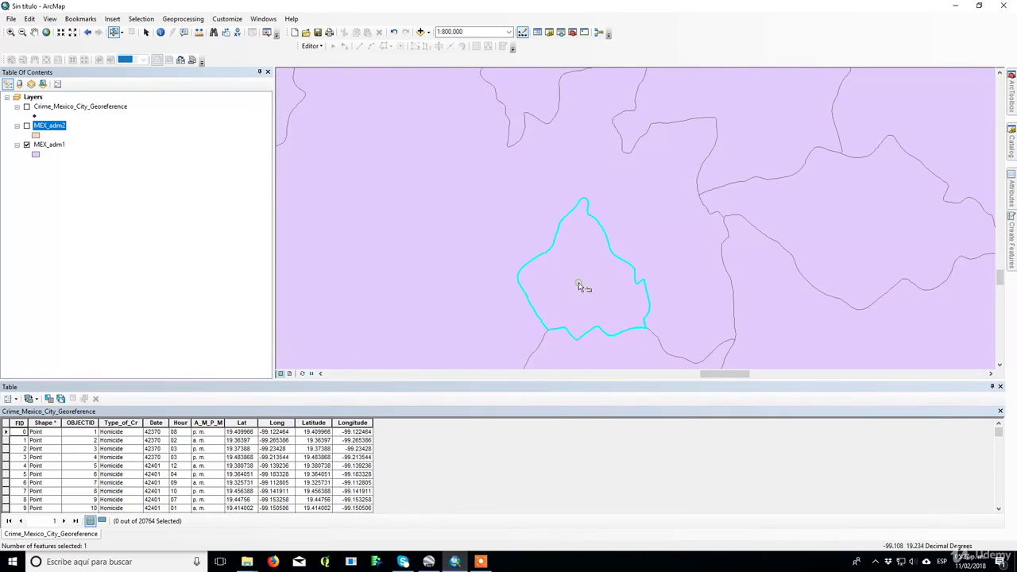
Open the data export settings for the MEX_adm1 layer with the Mexico City polygon selected.
scroll(579, 286, "up", 3)
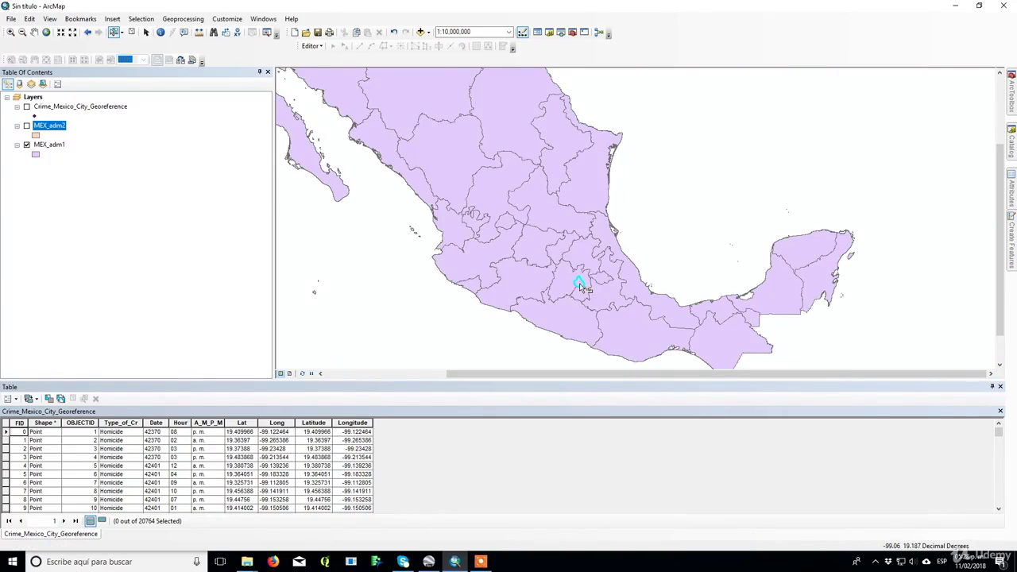
scroll(578, 282, "down", 1)
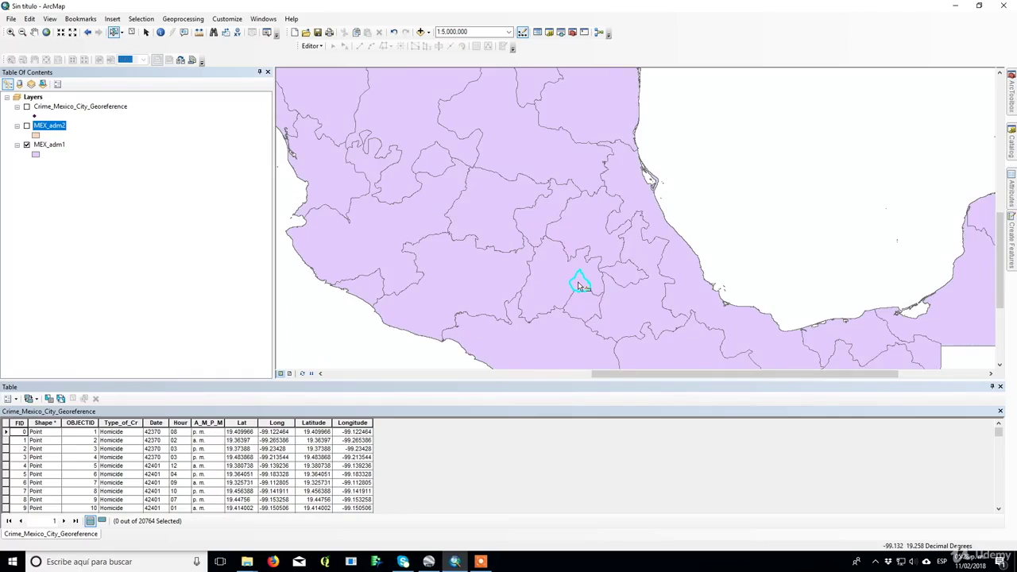
scroll(578, 281, "down", 2)
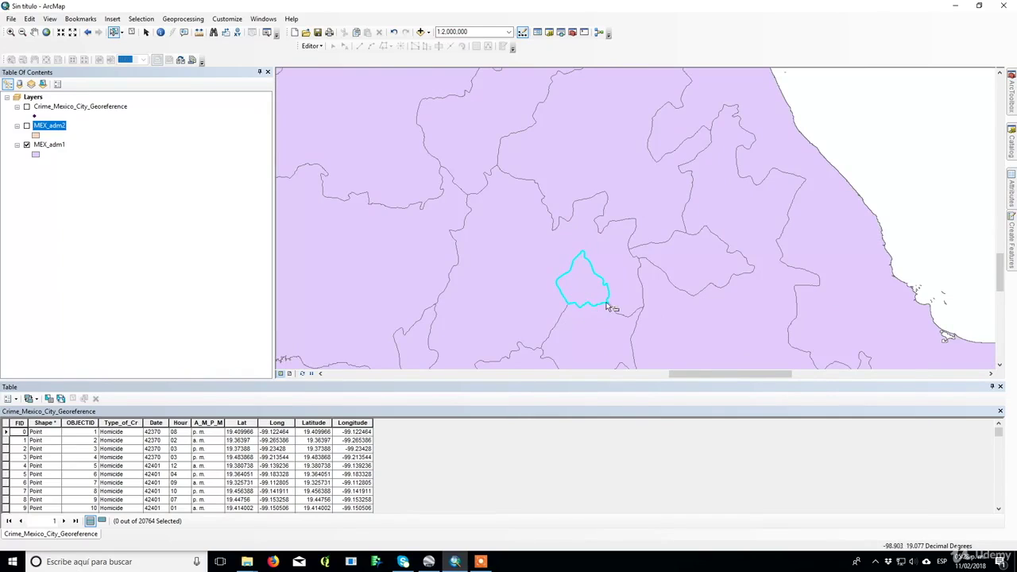
right_click(49, 147)
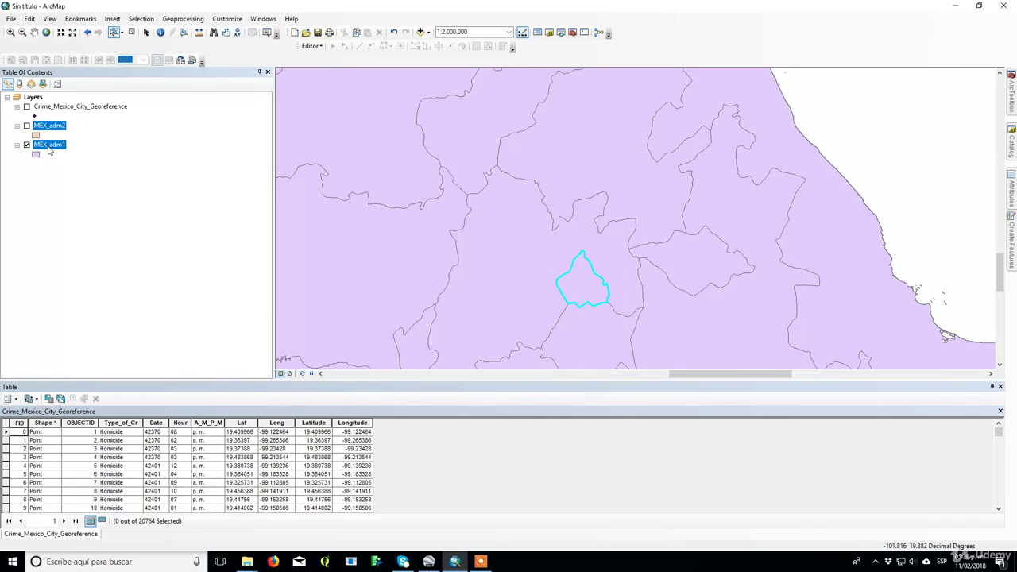
mouse_move(93, 329)
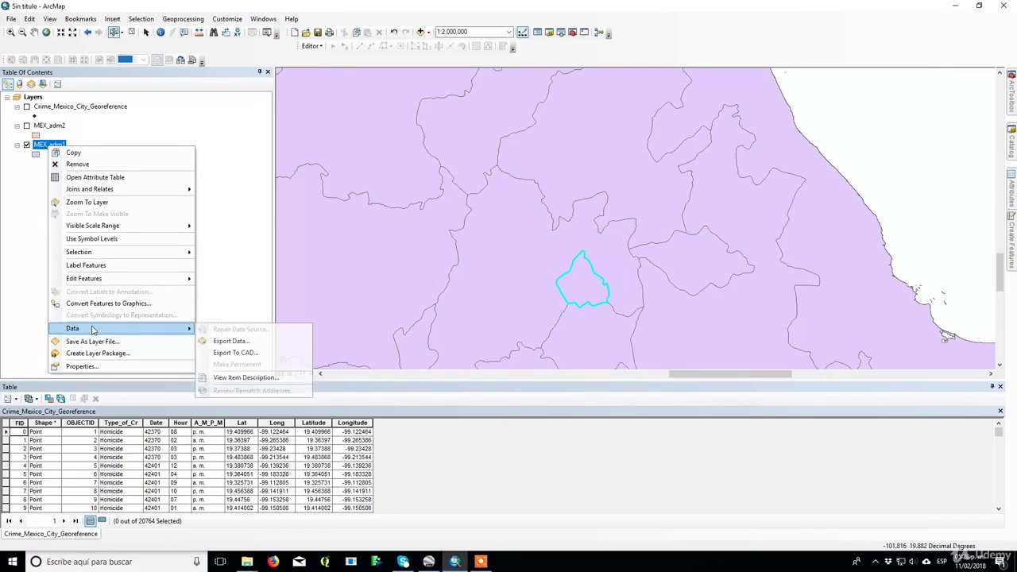
left_click(231, 341)
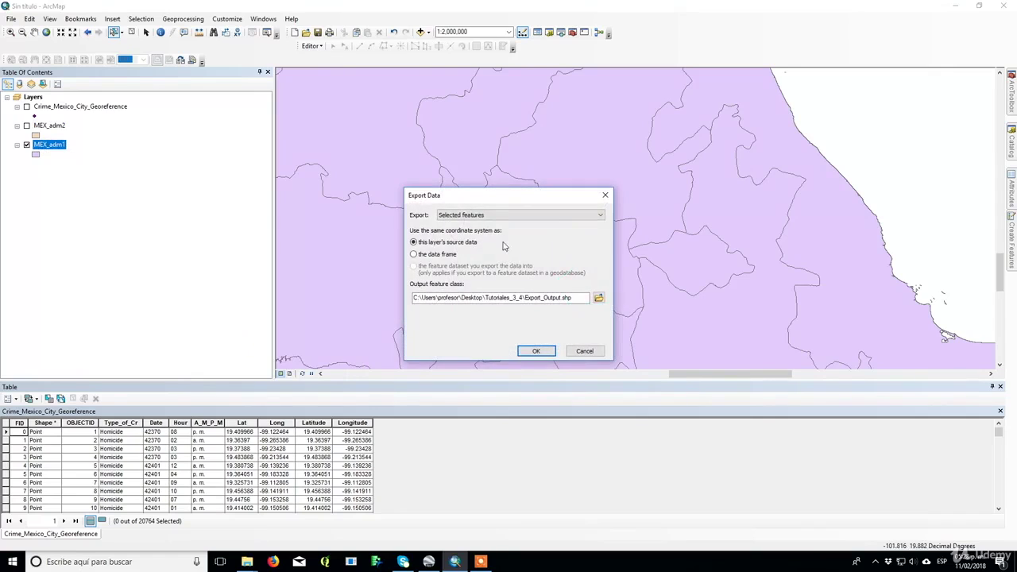
left_click(489, 217)
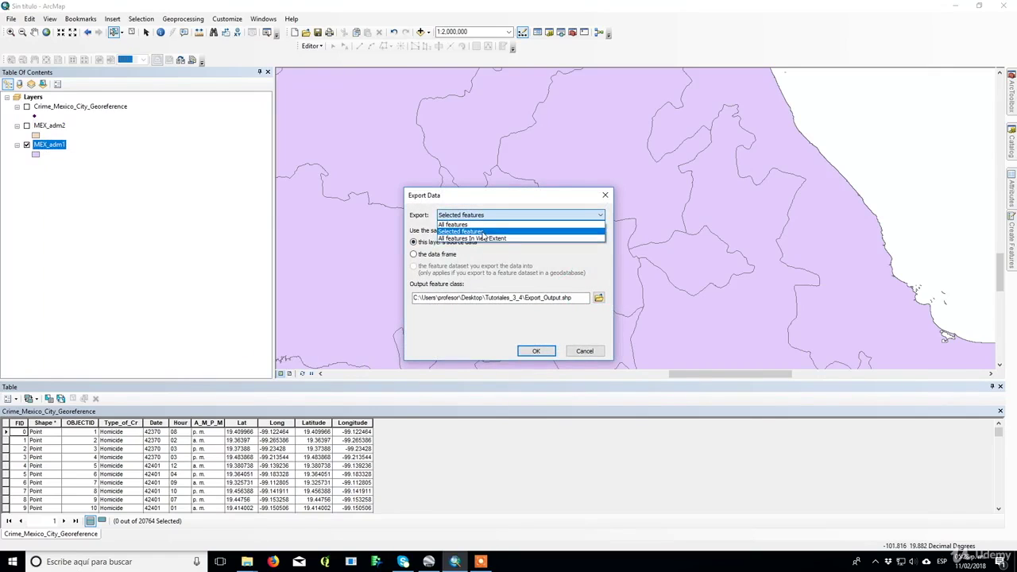
left_click(472, 225)
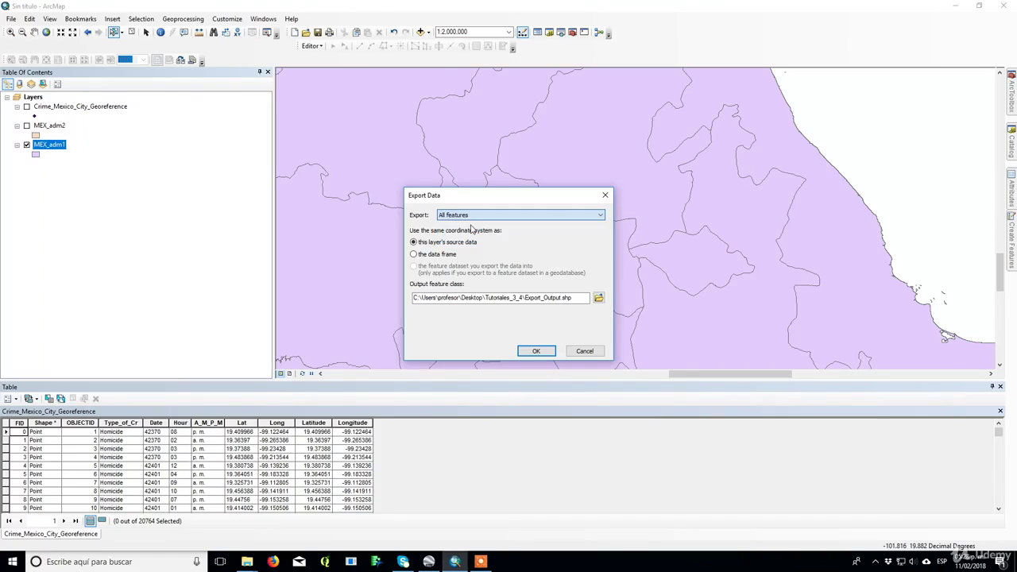
left_click(521, 218)
left_click(484, 234)
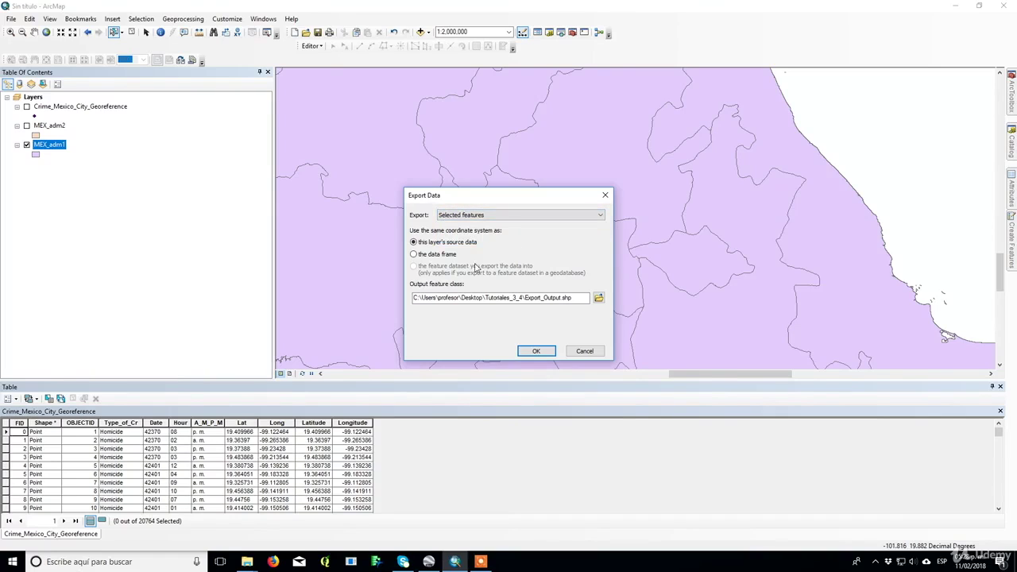
Export the selected feature as a shapefile named Mexico_city in the Mexico folder and add it to the map as a layer.
left_click(598, 297)
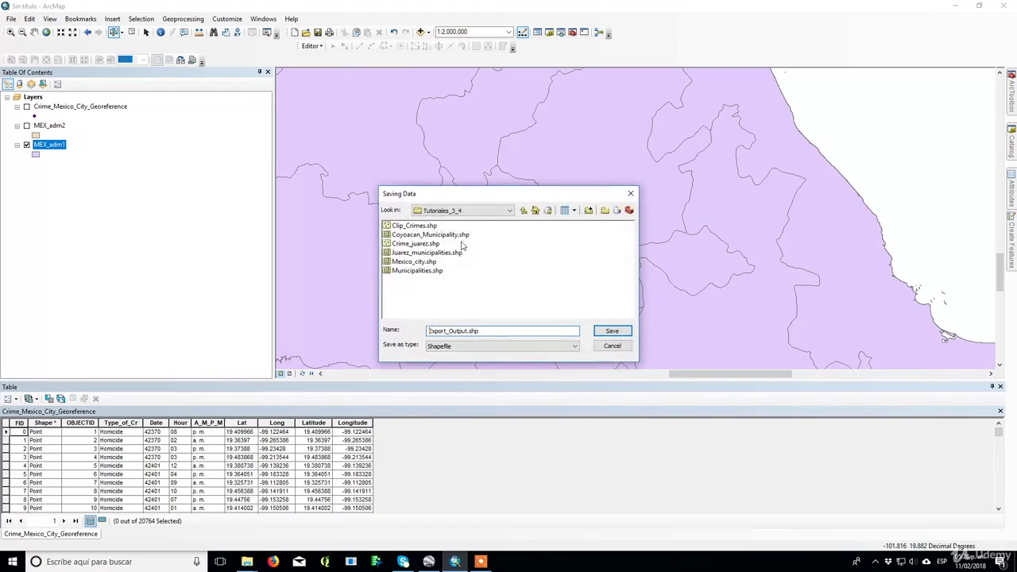
left_click(522, 209)
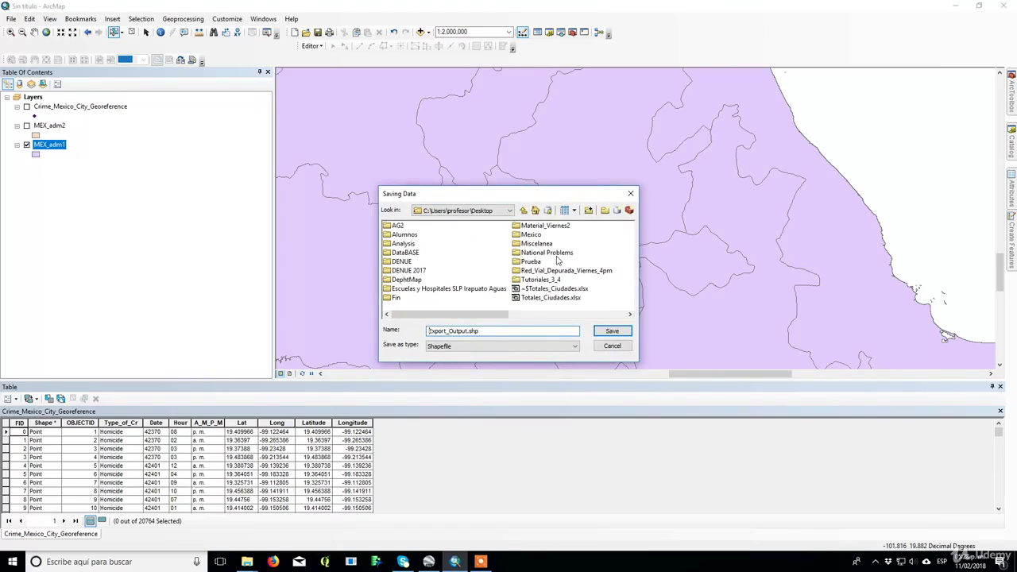
double_click(532, 236)
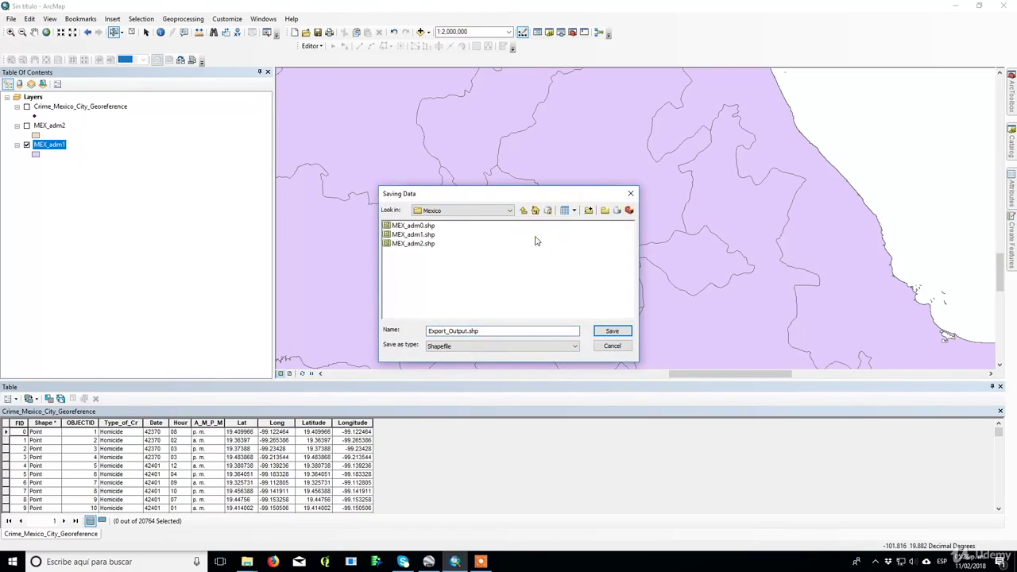
double_click(468, 331)
type("Mexico_city")
key("Return")
left_click(537, 351)
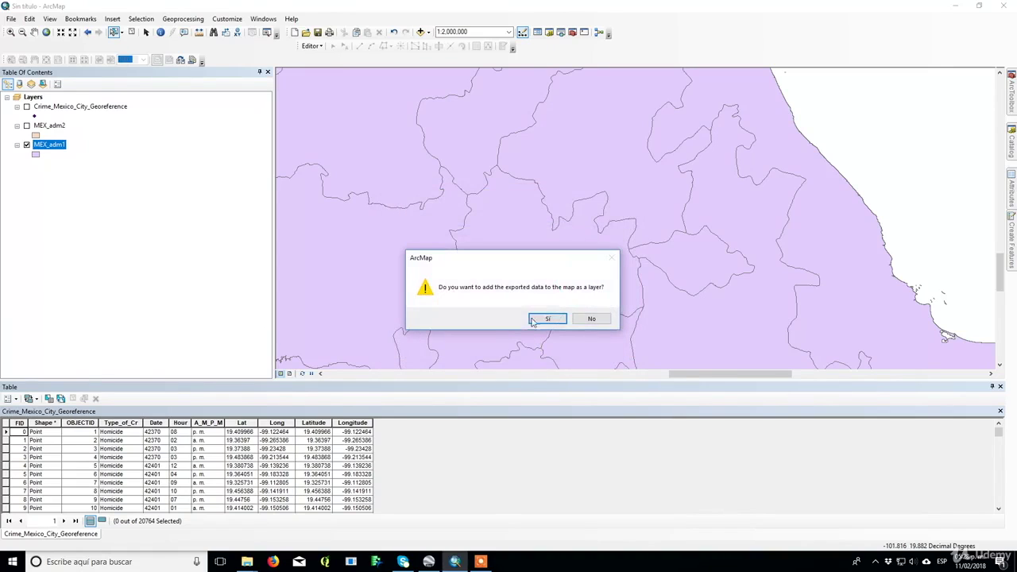
left_click(546, 318)
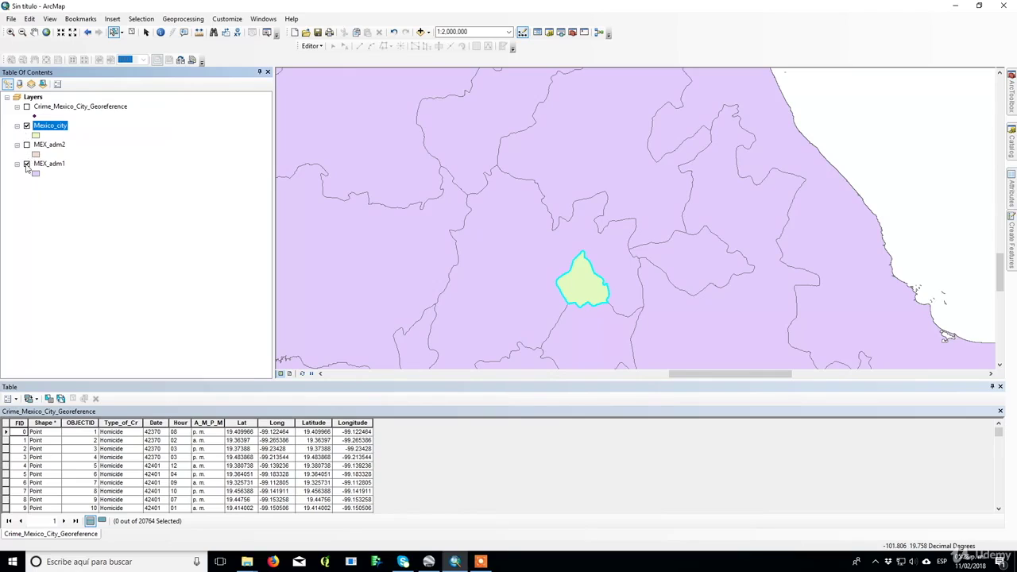
Hide the MEX_adm1 layer and open the attribute table of the Mexico_city layer.
left_click(26, 164)
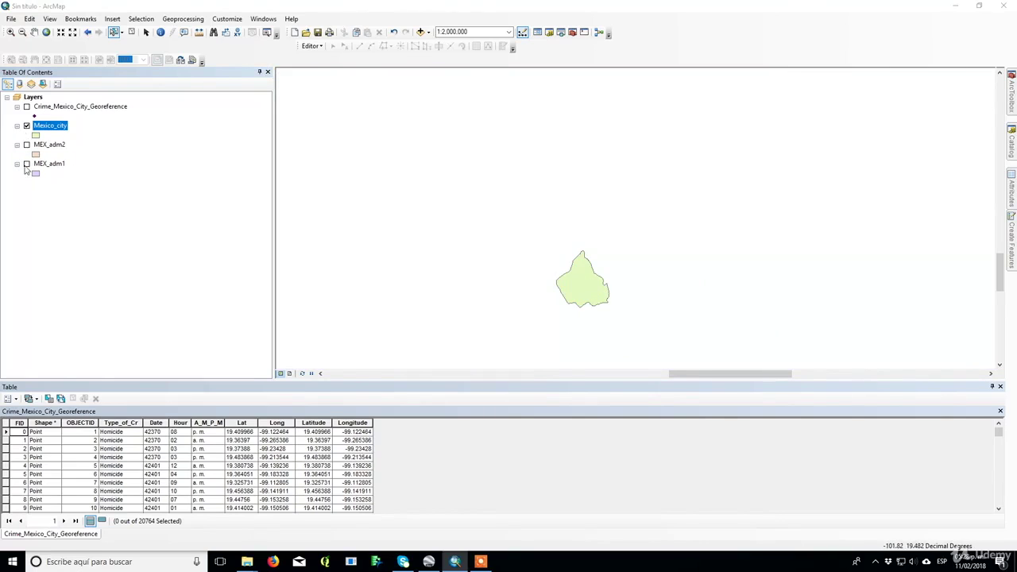
right_click(58, 134)
left_click(82, 159)
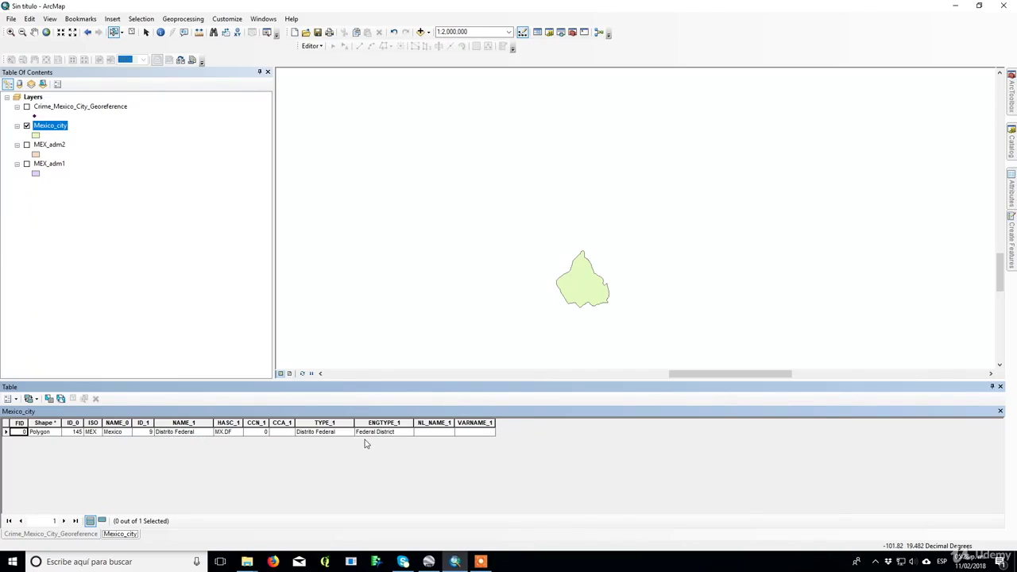
Display the MEX_adm2 municipal boundaries on the map while keeping MEX_adm1 hidden.
left_click(26, 164)
left_click(27, 164)
left_click(27, 144)
Change the Mexico_city layer symbol to Hollow with a thicker black outline.
mouse_move(62, 126)
left_mouse_down()
mouse_move(50, 159)
mouse_move(50, 124)
left_mouse_up()
left_click(36, 135)
left_click(402, 259)
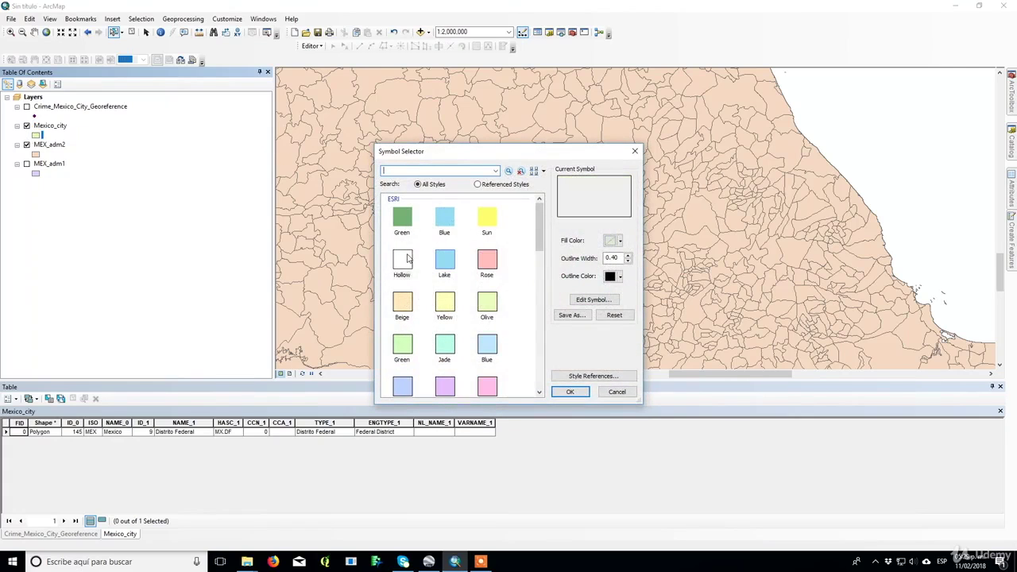
left_click(628, 255)
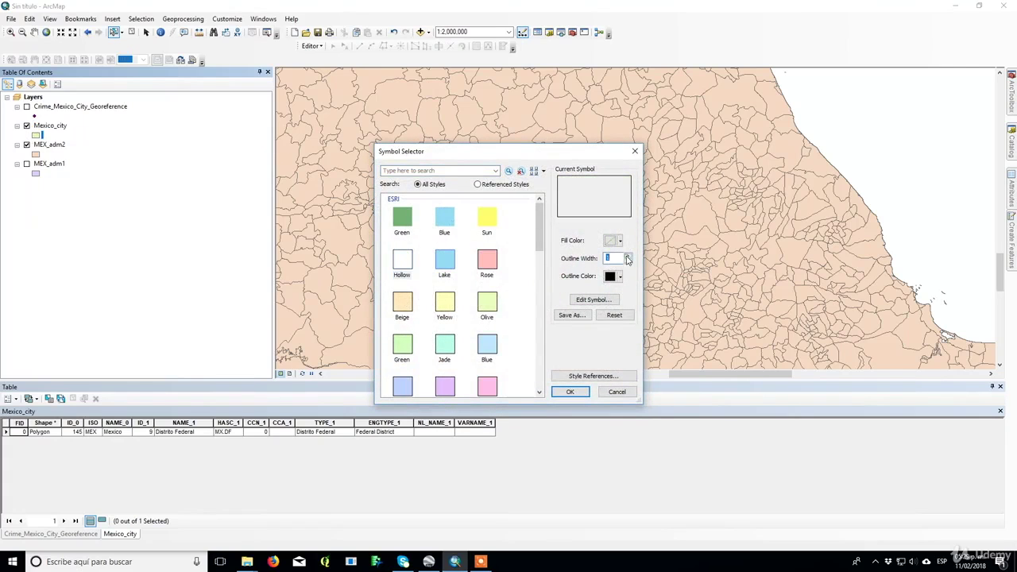
left_click(570, 392)
Set up the Clip tool with MEX_adm2 as the input features and Mexico_city as the clip features.
scroll(588, 294, "up", 3)
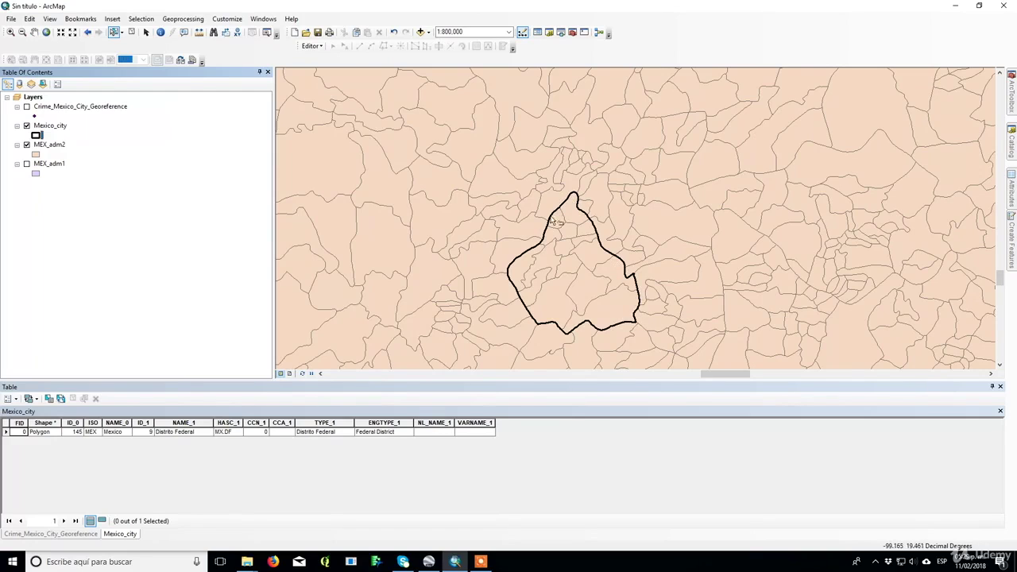
left_click(196, 24)
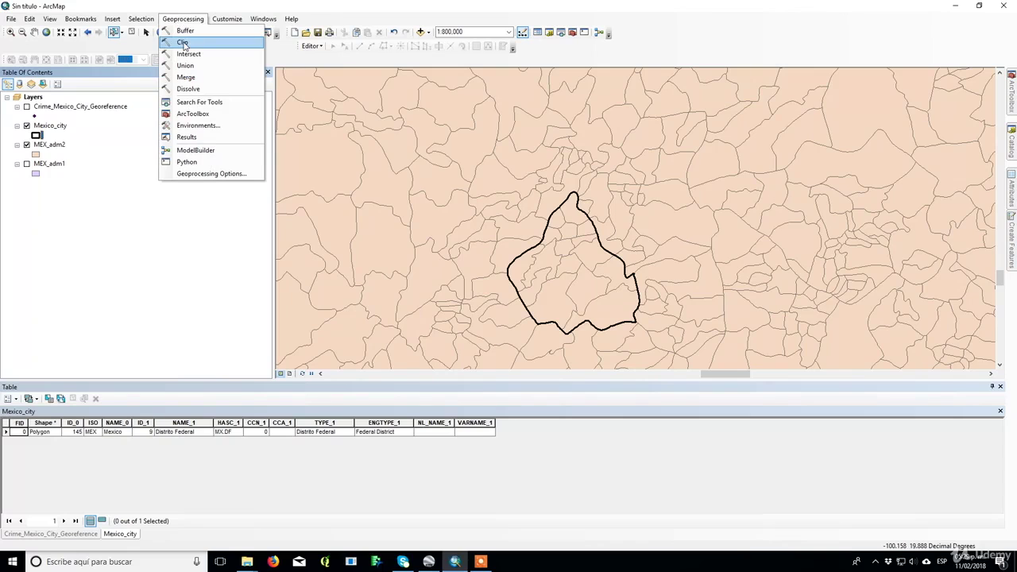
left_click(183, 40)
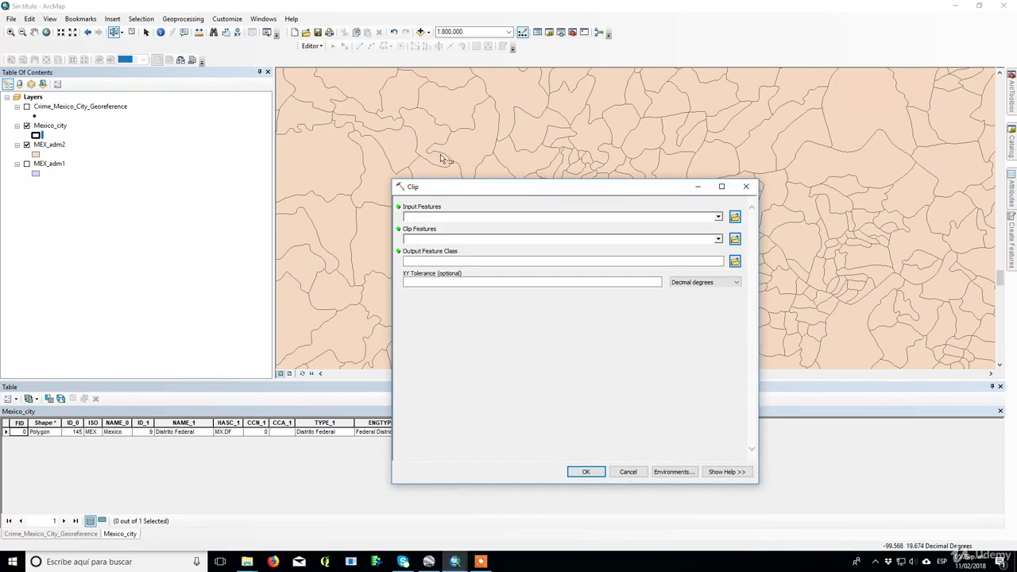
left_click_drag(447, 200, 683, 86)
left_click_drag(47, 147, 665, 108)
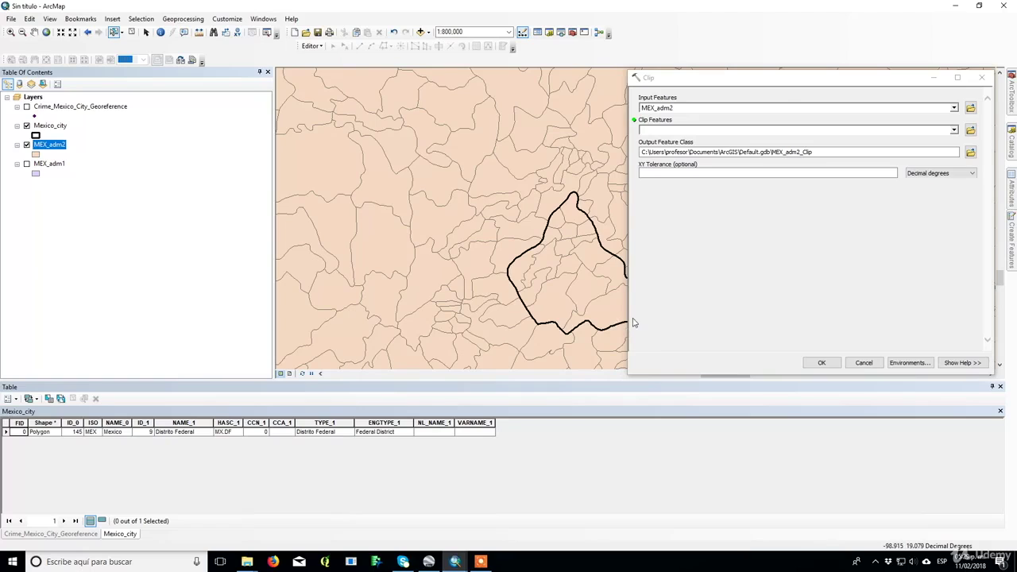
left_click_drag(48, 127, 663, 130)
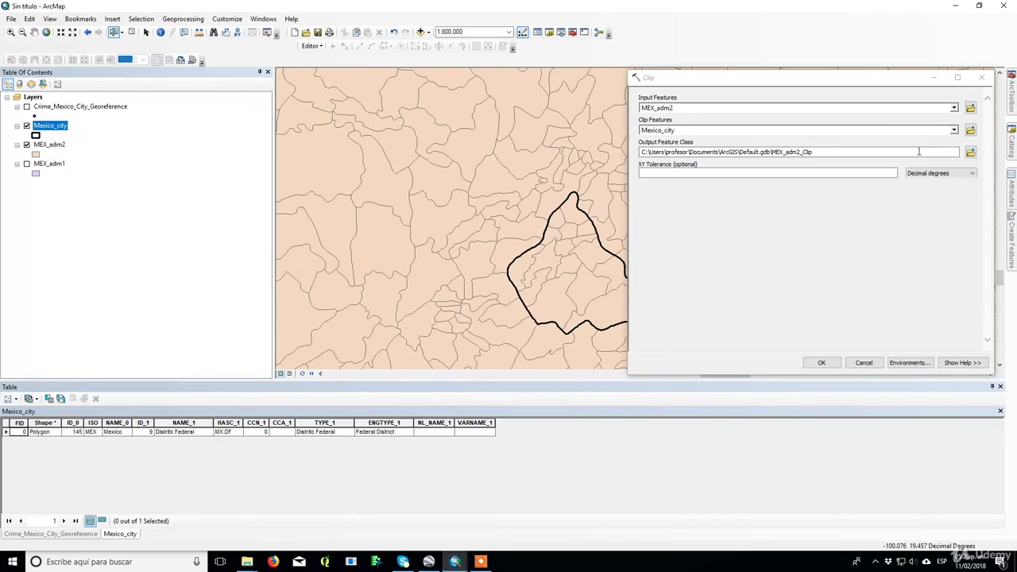
Set the clip output to Municipalities.shp in the Mexico folder and run the Clip tool.
left_click(972, 155)
left_click(897, 191)
left_click(970, 151)
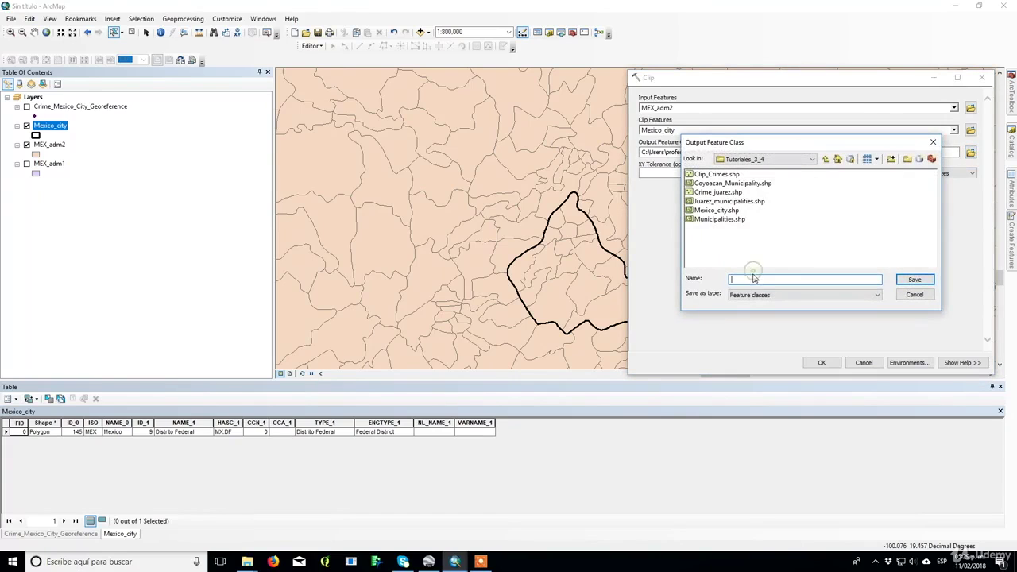
left_click(838, 159)
double_click(830, 183)
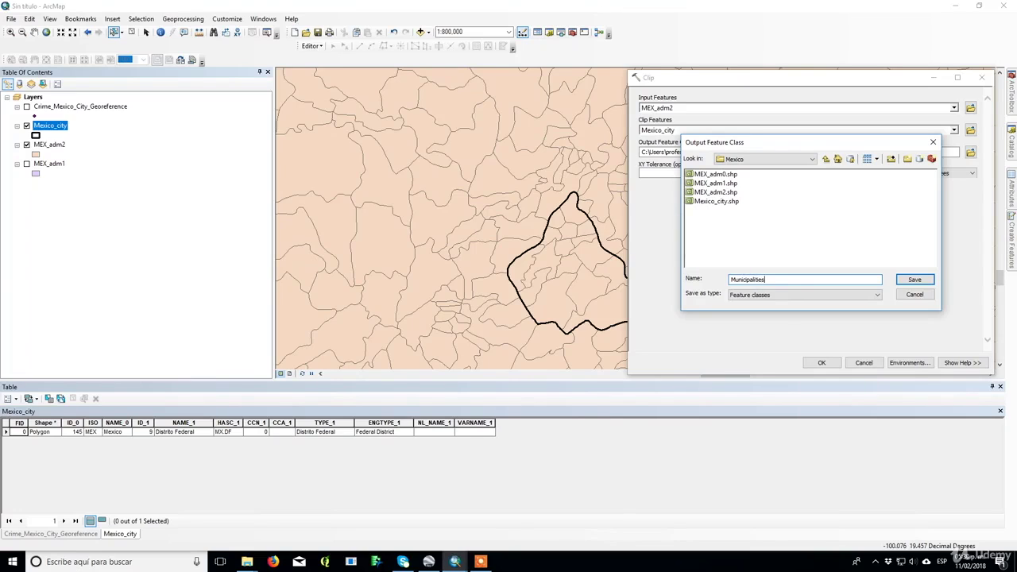
key("Return")
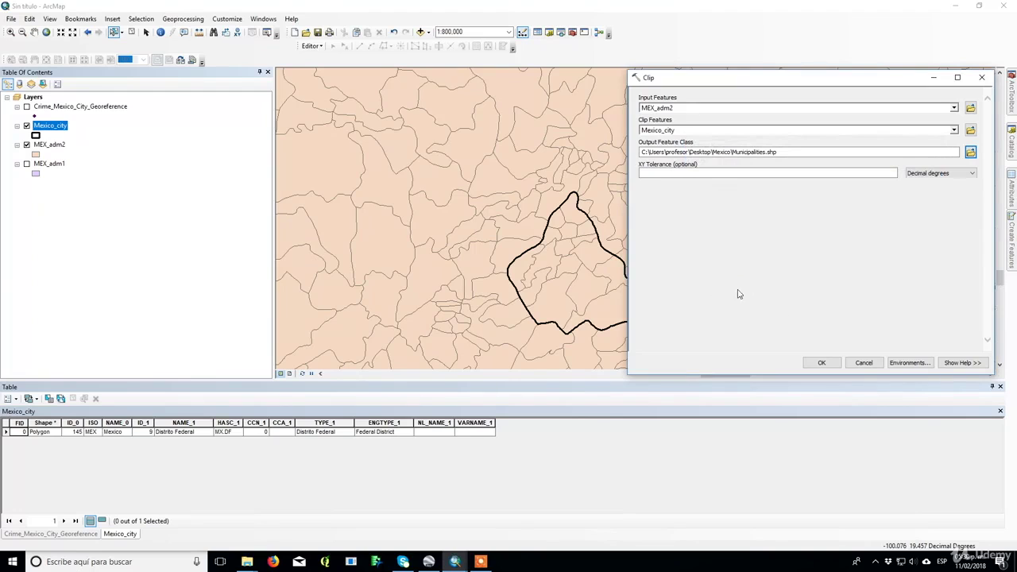
left_click(819, 362)
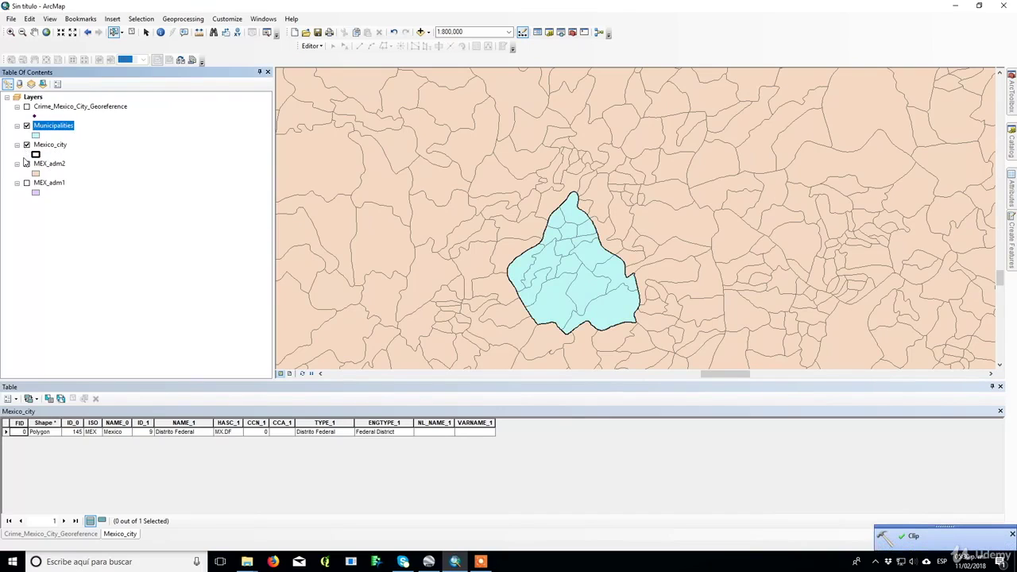
Hide the MEX_adm2 layer and display the Crime_Mexico_City_Georeference points over the municipalities.
left_click(27, 164)
scroll(580, 269, "up", 2)
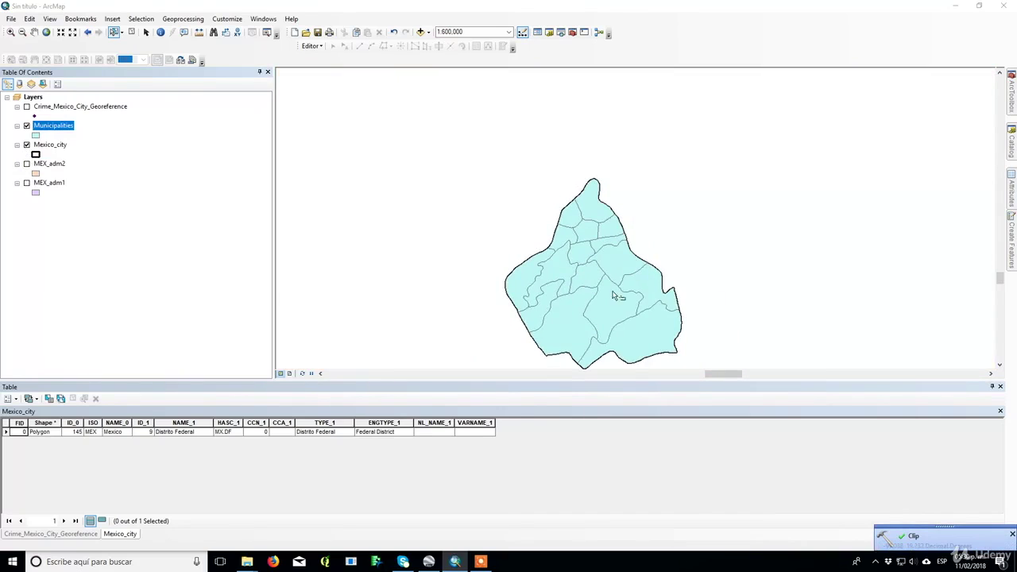
left_click_drag(612, 291, 534, 211)
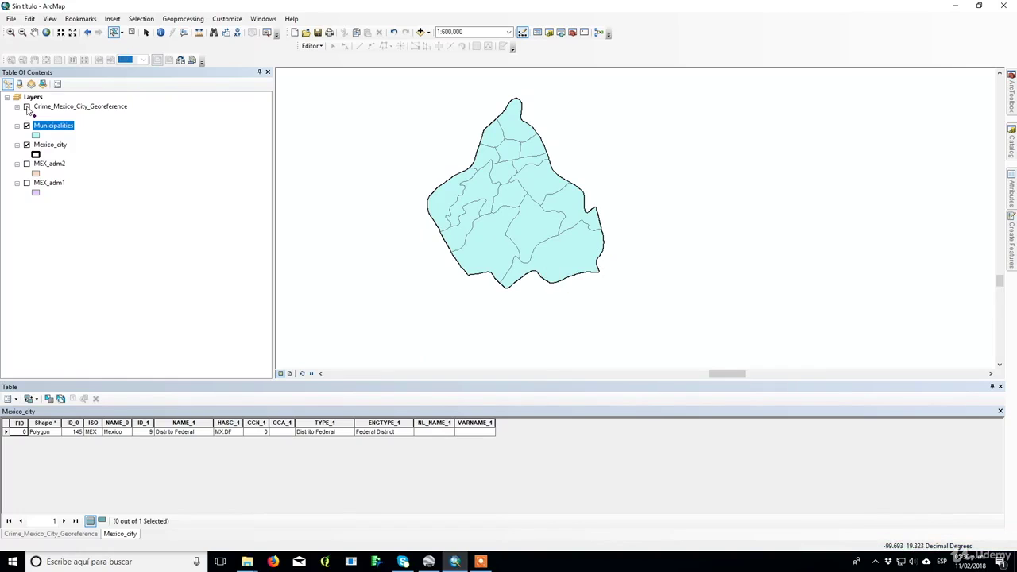
left_click(27, 108)
left_click(26, 106)
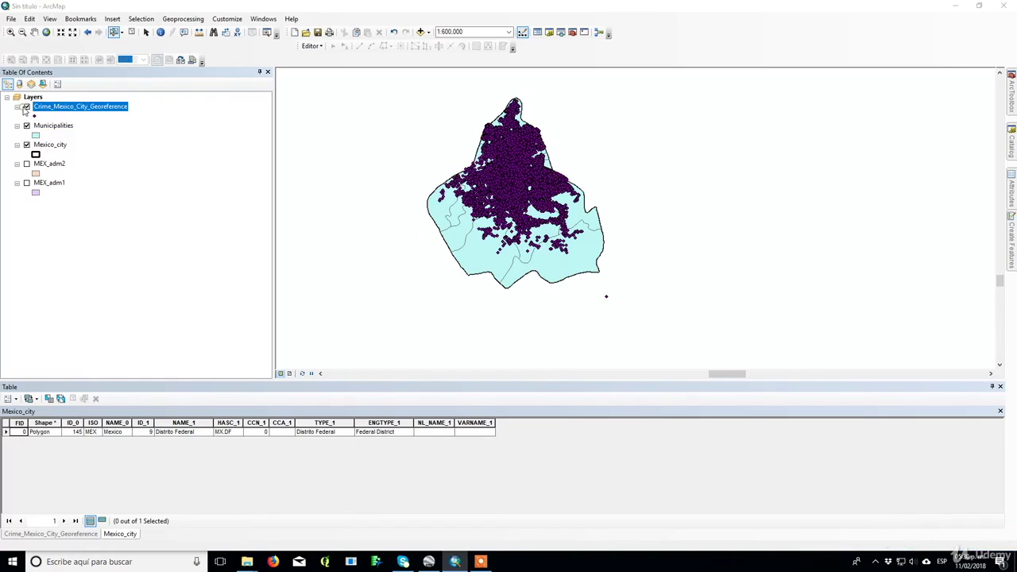
Open the Municipalities attribute table and select the Benito Juárez record to locate it on the map.
scroll(496, 149, "down", 2)
scroll(496, 149, "up", 1)
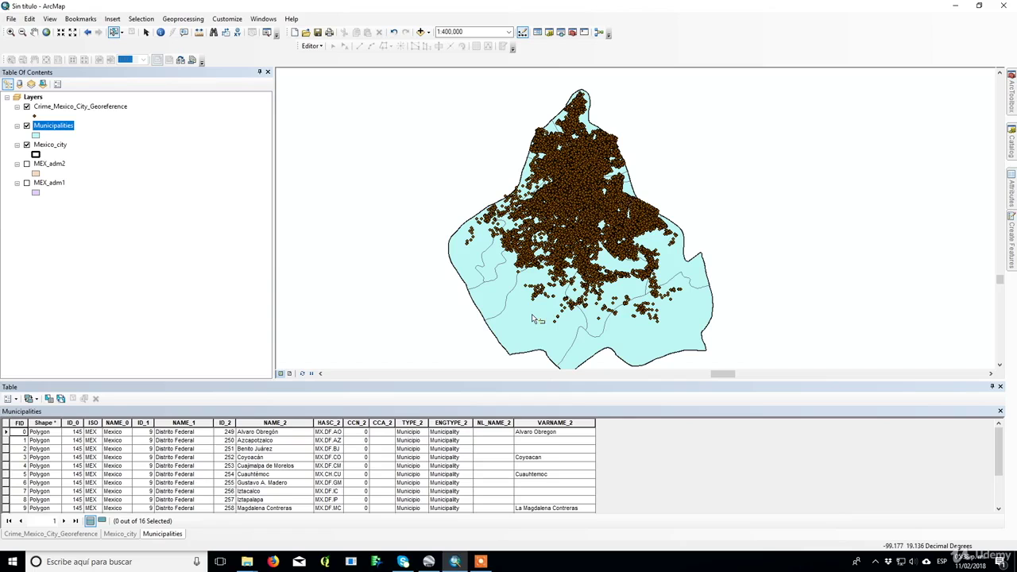
scroll(599, 189, "up", 5)
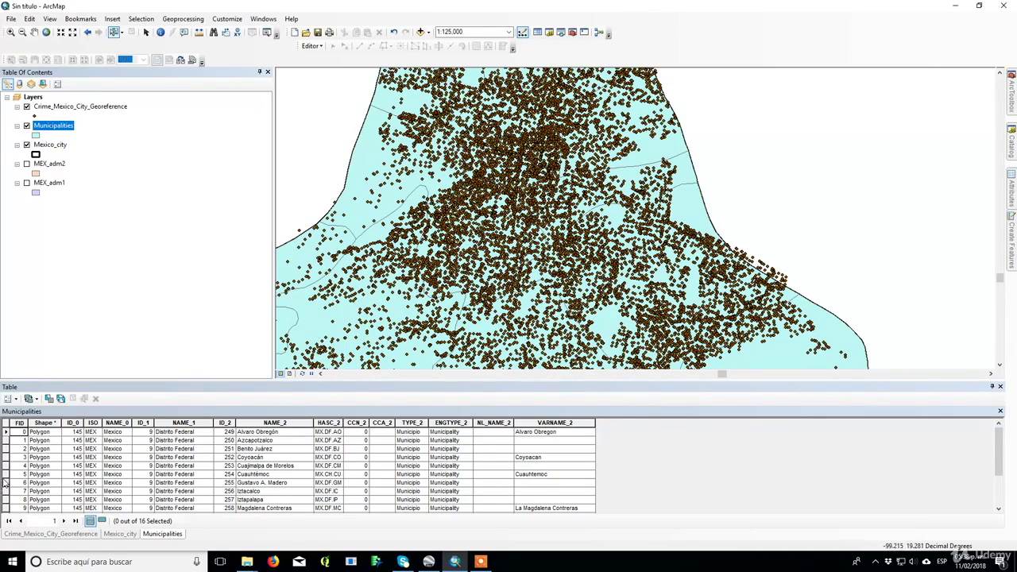
left_click(6, 450)
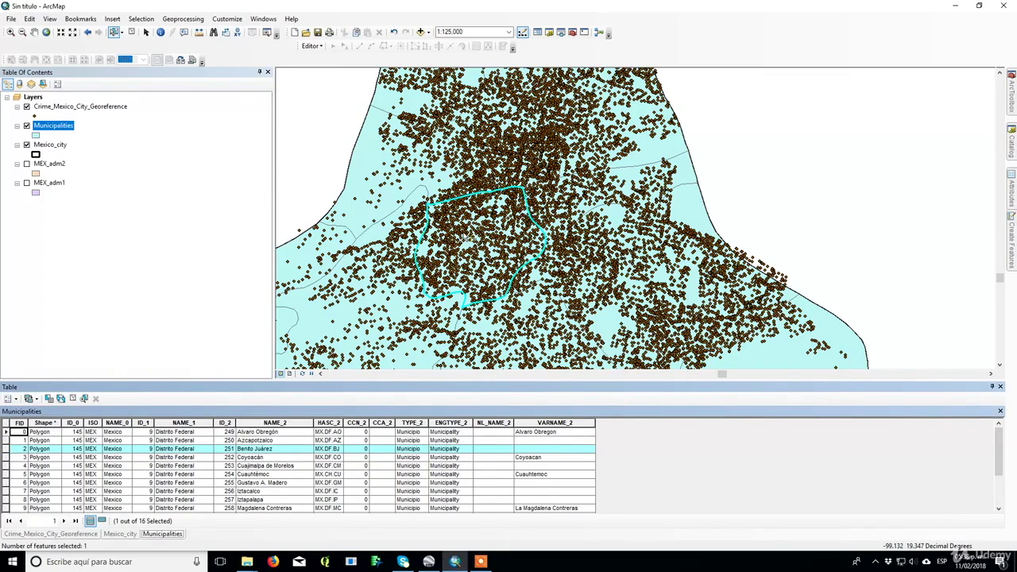
scroll(469, 238, "down", 2)
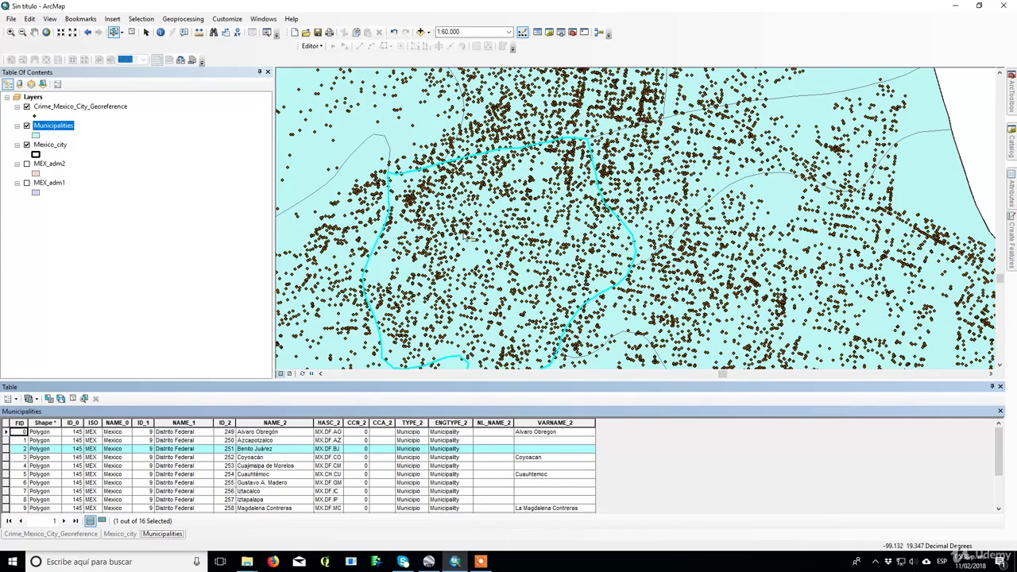
left_click_drag(507, 219, 512, 188)
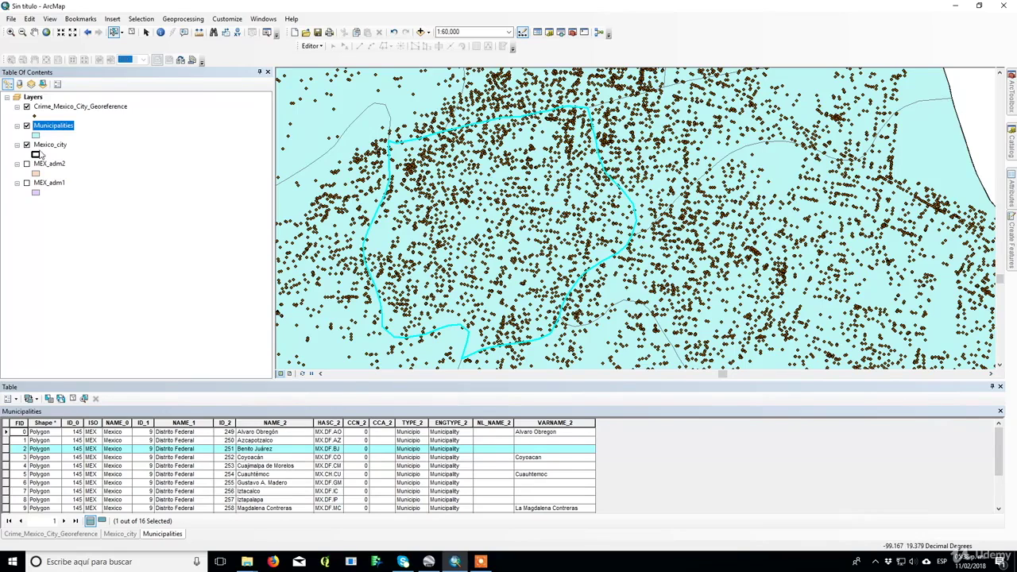
Open Select By Attributes and set its target layer to Municipalities.
left_click(140, 19)
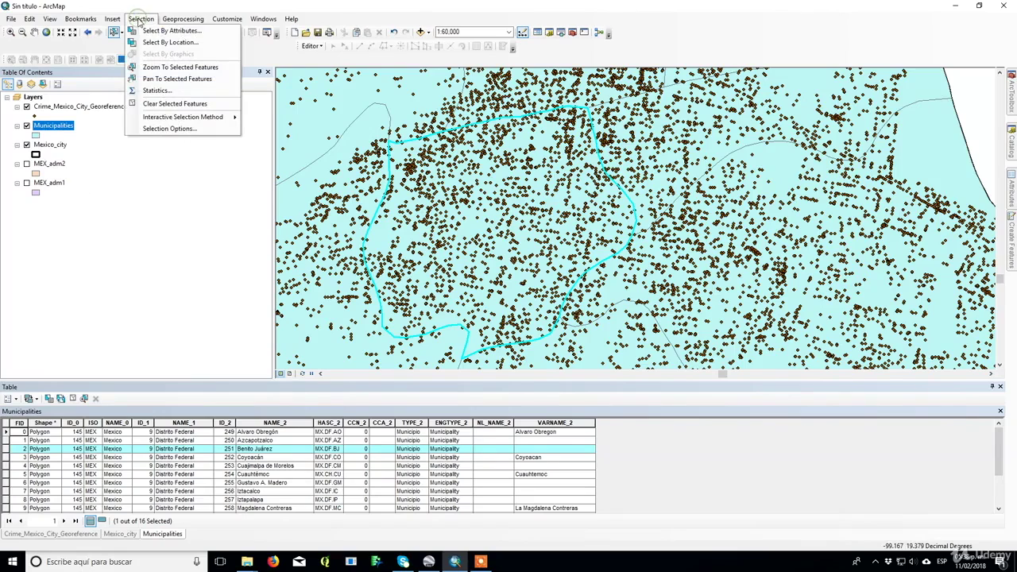
left_click(165, 32)
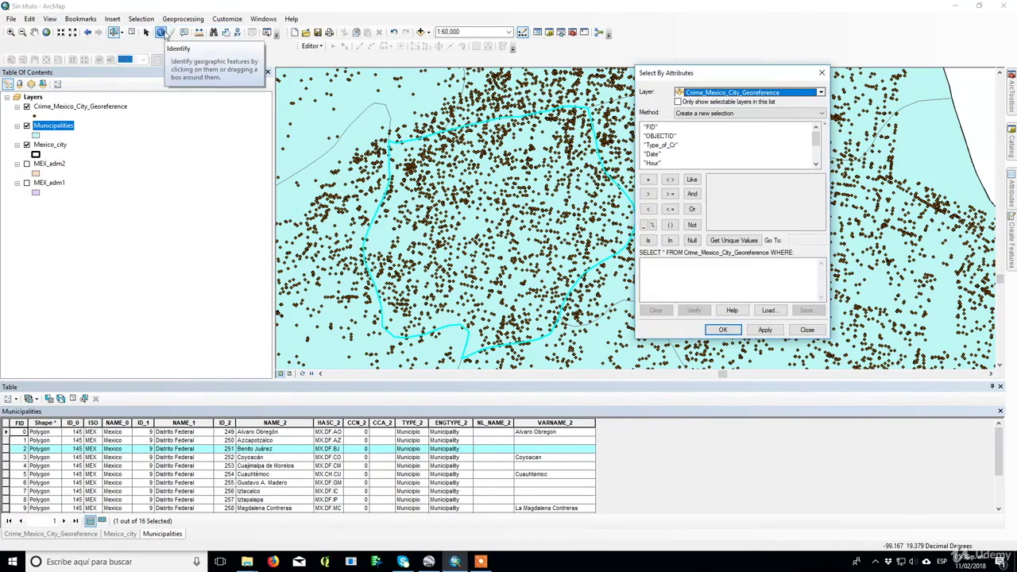
left_click_drag(666, 71, 622, 74)
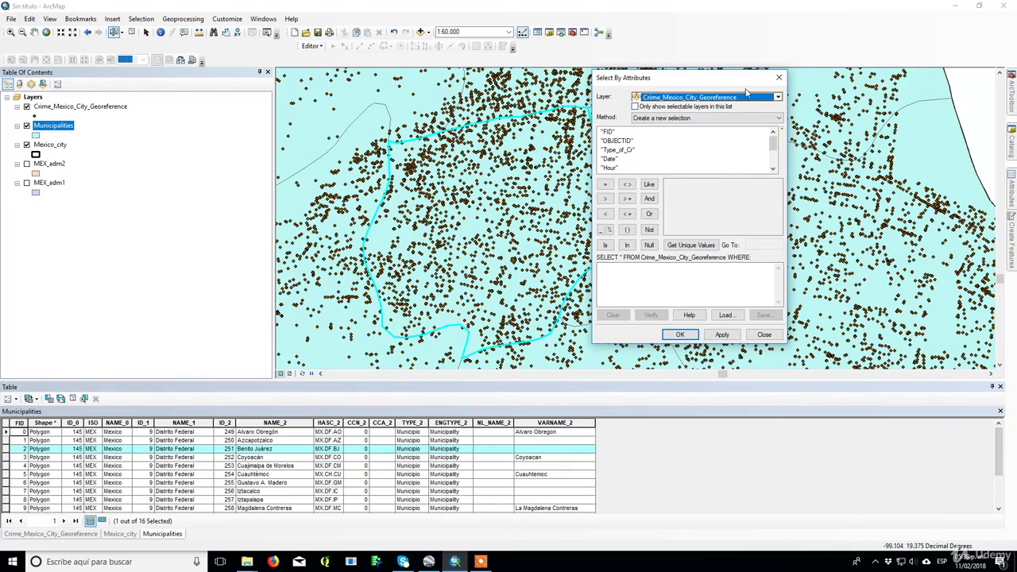
left_click(771, 97)
left_click(694, 118)
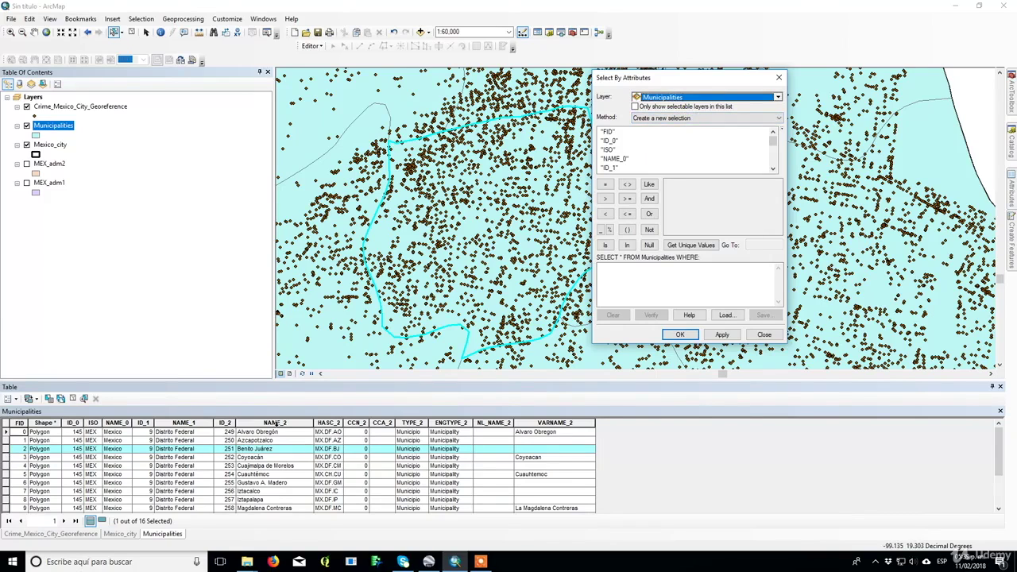
Build and run the selection query "NAME_2" = 'Benito Juárez' on the Municipalities layer.
left_click(772, 151)
double_click(615, 149)
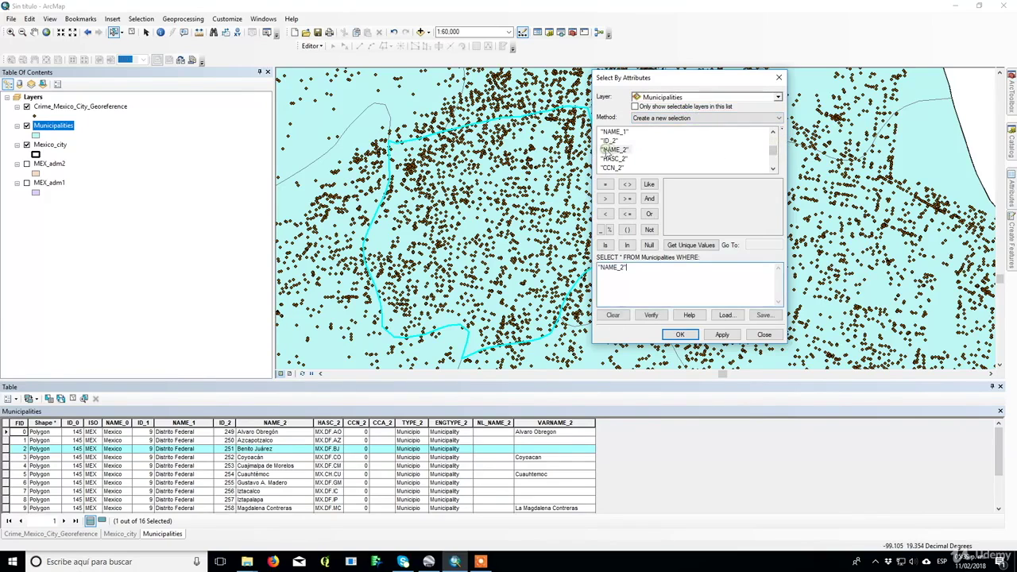
left_click(606, 185)
left_click(690, 245)
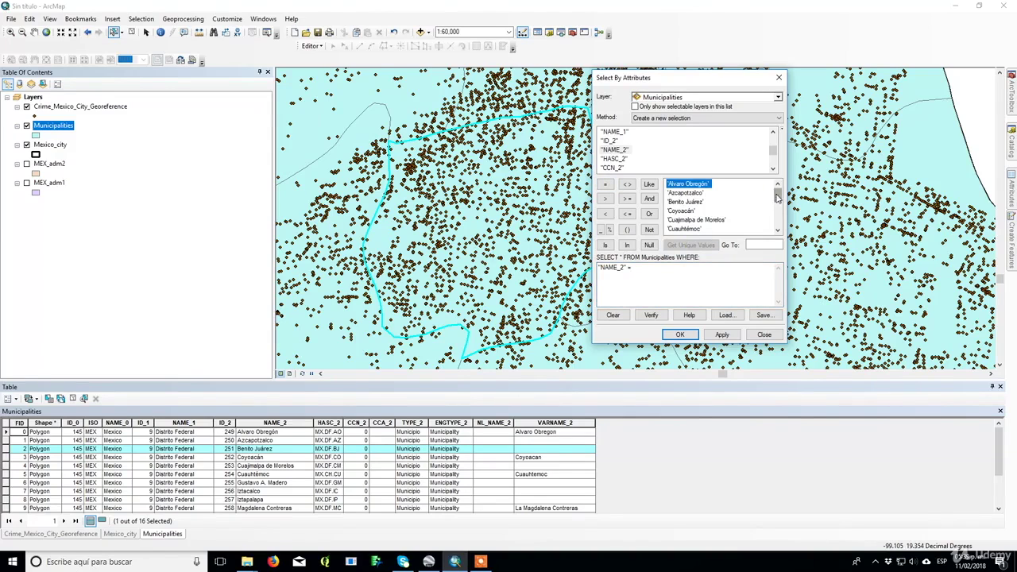
left_click(694, 204)
double_click(695, 203)
left_click(689, 337)
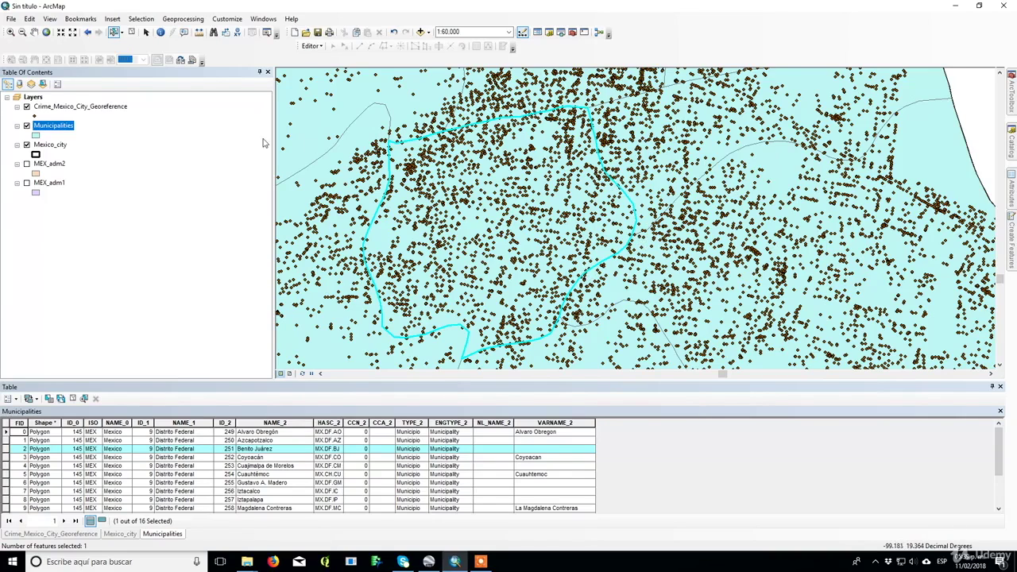
Hide the crime points and change the Municipalities layer symbol to Rose.
left_click(26, 106)
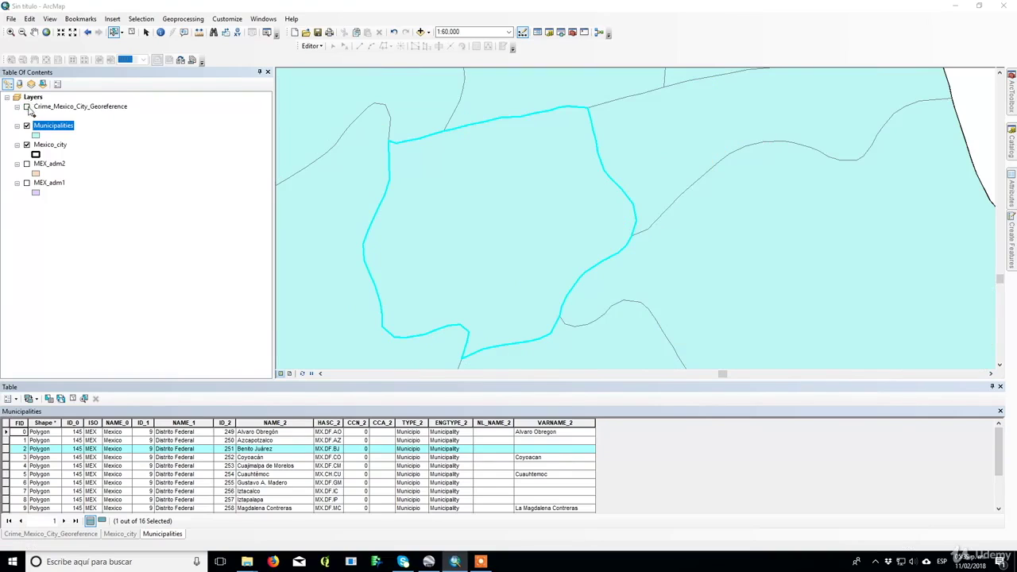
left_click(36, 135)
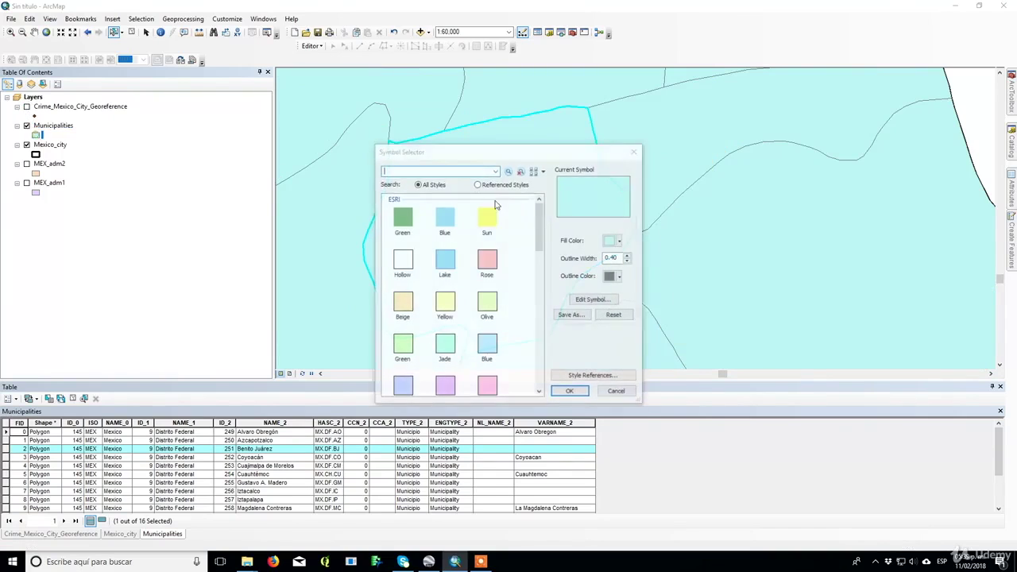
left_click(487, 260)
left_click(570, 392)
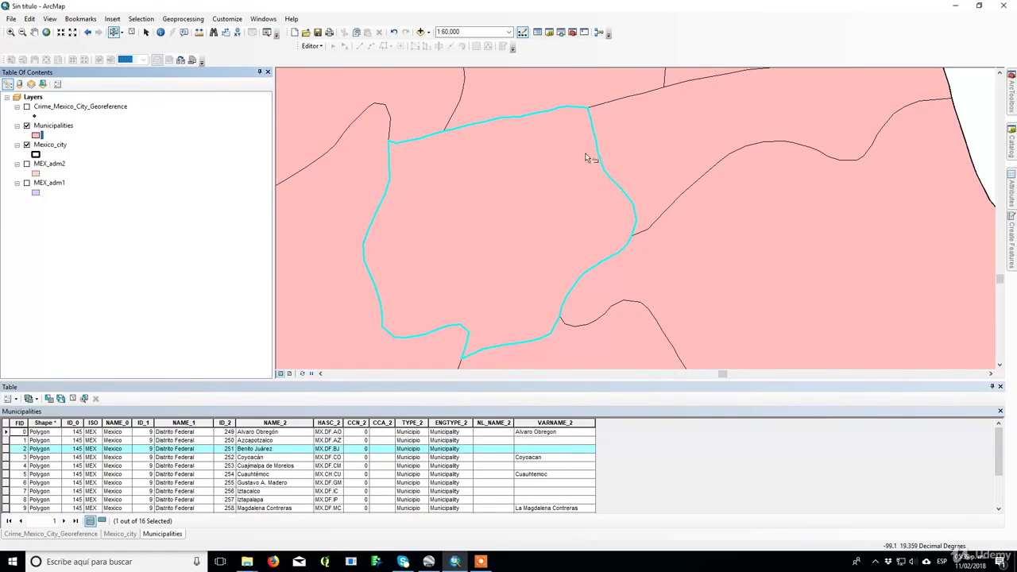
Export the selected Municipalities feature to the Mexico folder as shapefile Benito_J_Municipality and add it to the map.
right_click(50, 127)
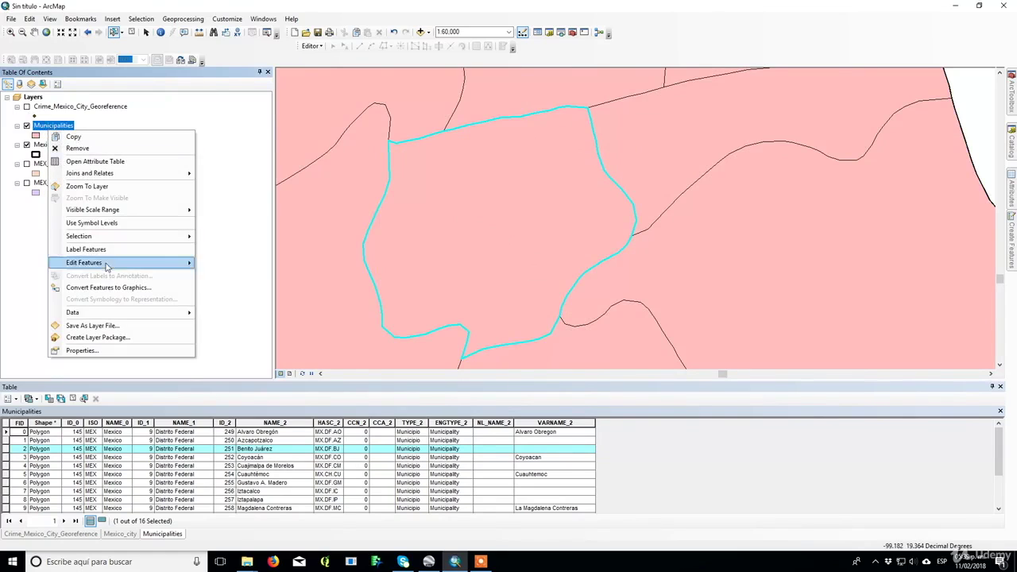
mouse_move(107, 312)
left_click(215, 323)
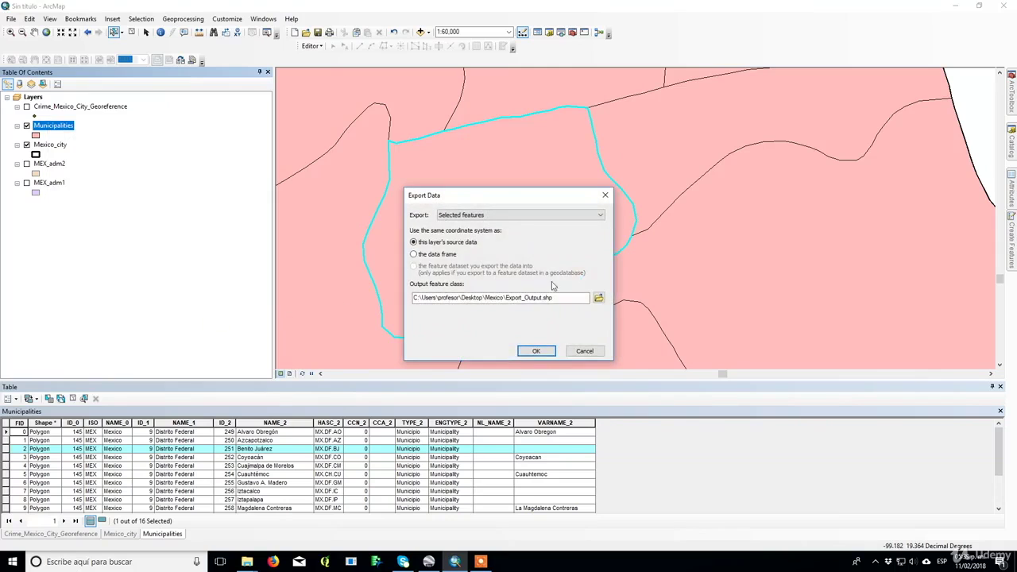
left_click(598, 297)
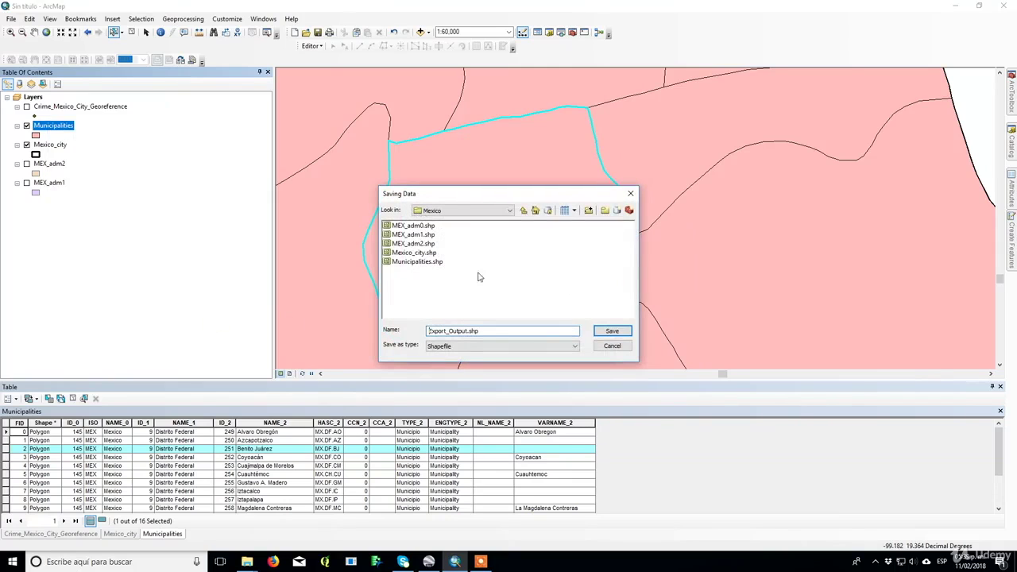
double_click(468, 331)
type("Benito_J_Municipality")
key("Return")
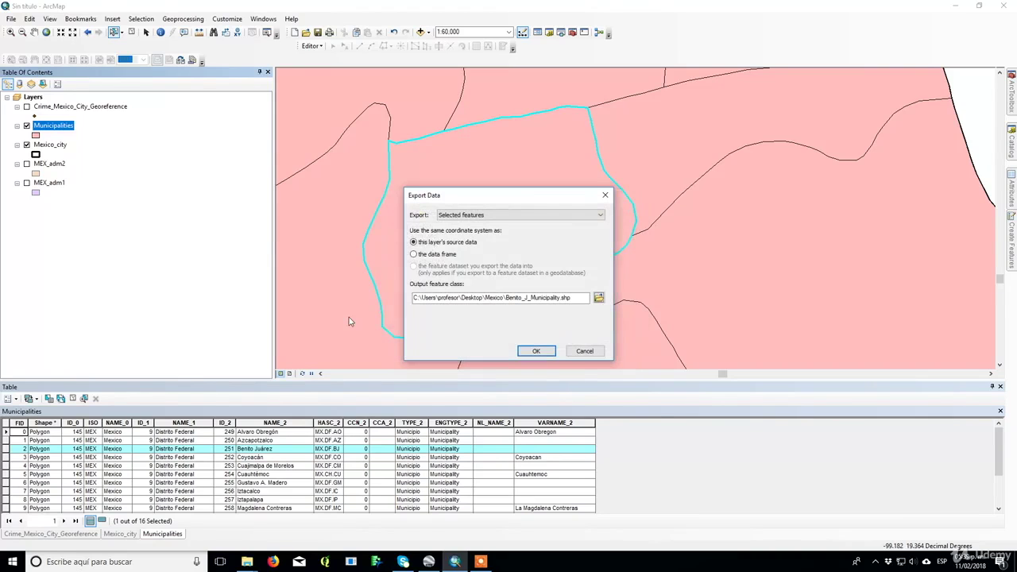
left_click(532, 351)
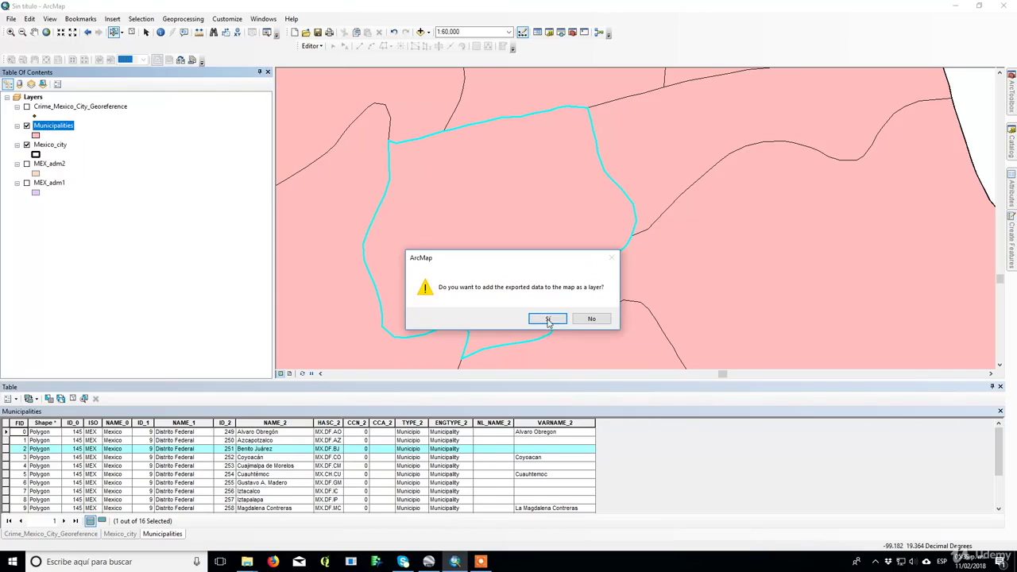
left_click(547, 321)
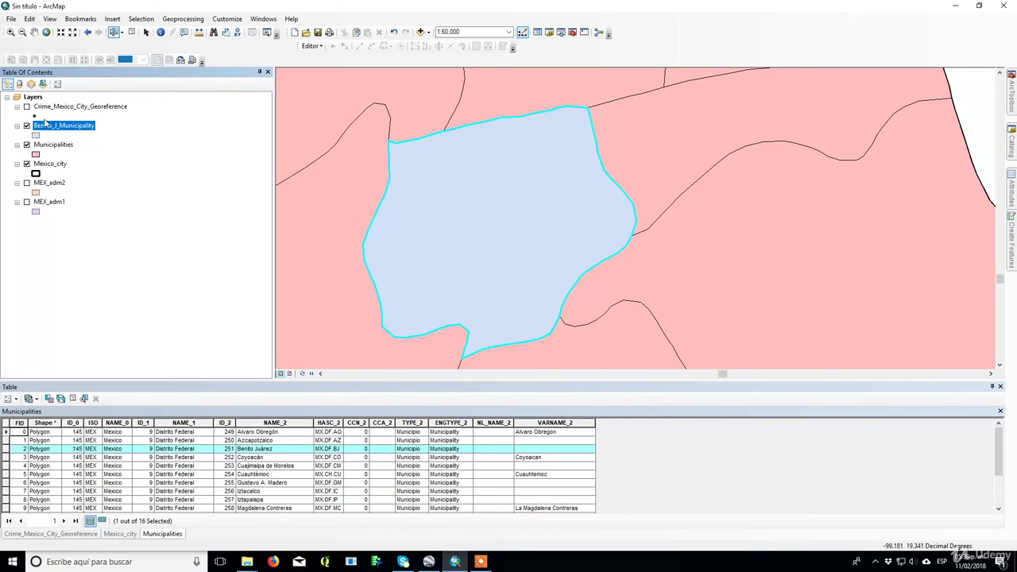
Hide the Municipalities layer and show the Crime_Mexico_City_Georeference points over the Benito_J_Municipality polygon.
mouse_move(48, 115)
left_mouse_down()
mouse_move(47, 102)
mouse_move(45, 124)
mouse_move(50, 100)
left_mouse_up()
left_click(26, 145)
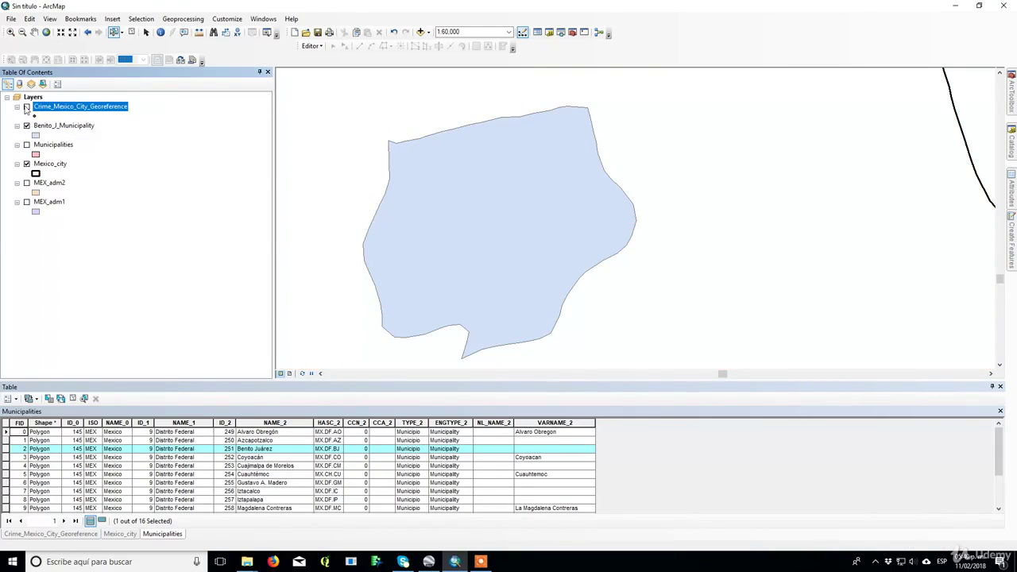
left_click(26, 106)
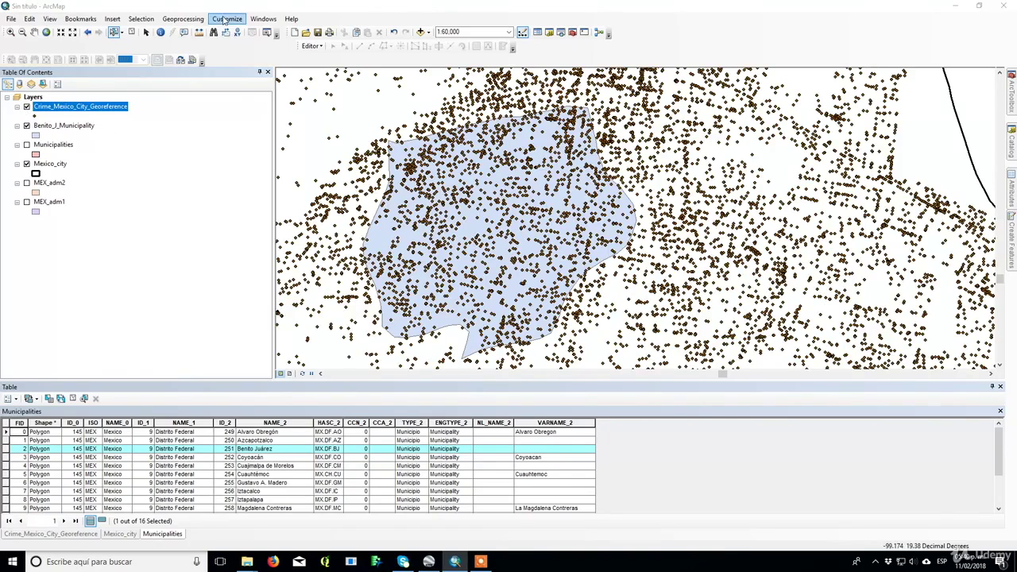
Set up the Clip tool with Crime_Mexico_City_Georeference as input features and Benito_J_Municipality as clip features.
left_click(183, 19)
left_click(189, 43)
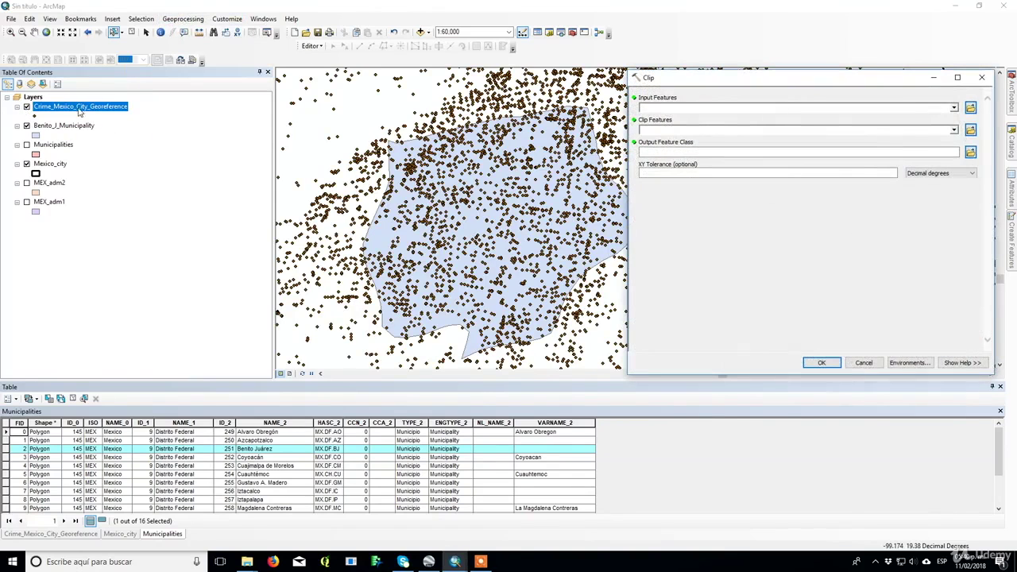
left_click_drag(80, 111, 664, 113)
left_click_drag(51, 125, 743, 131)
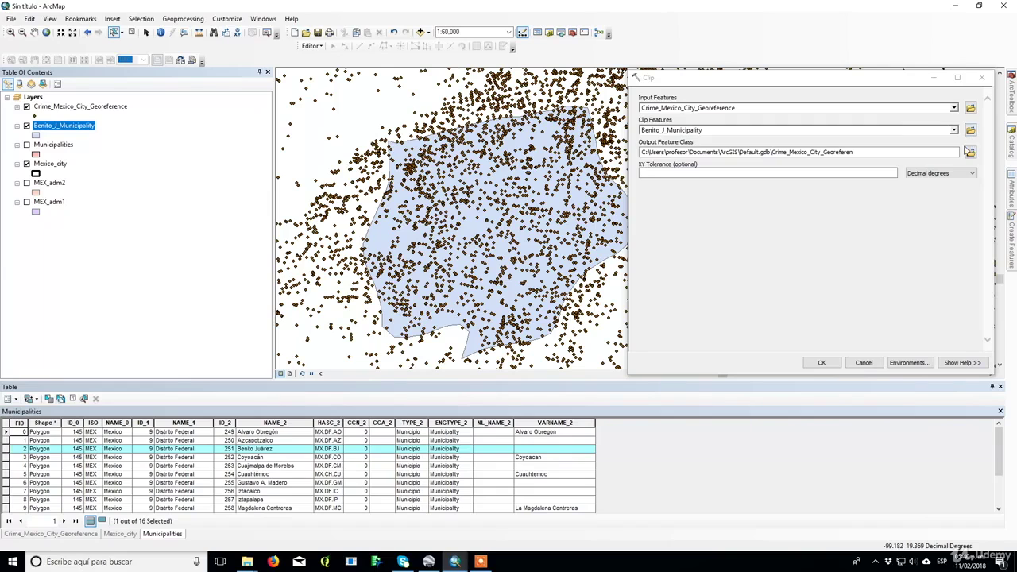
Set the clip output to Clip_Crime in the Mexico folder and run the Clip tool.
left_click_drag(873, 85, 647, 79)
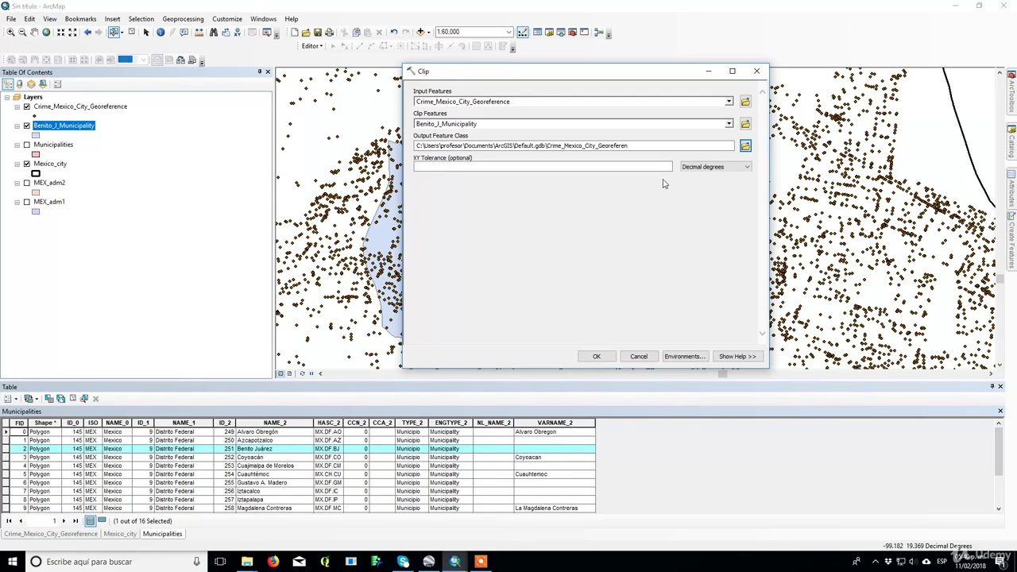
left_click(745, 146)
left_click(666, 185)
left_click(745, 146)
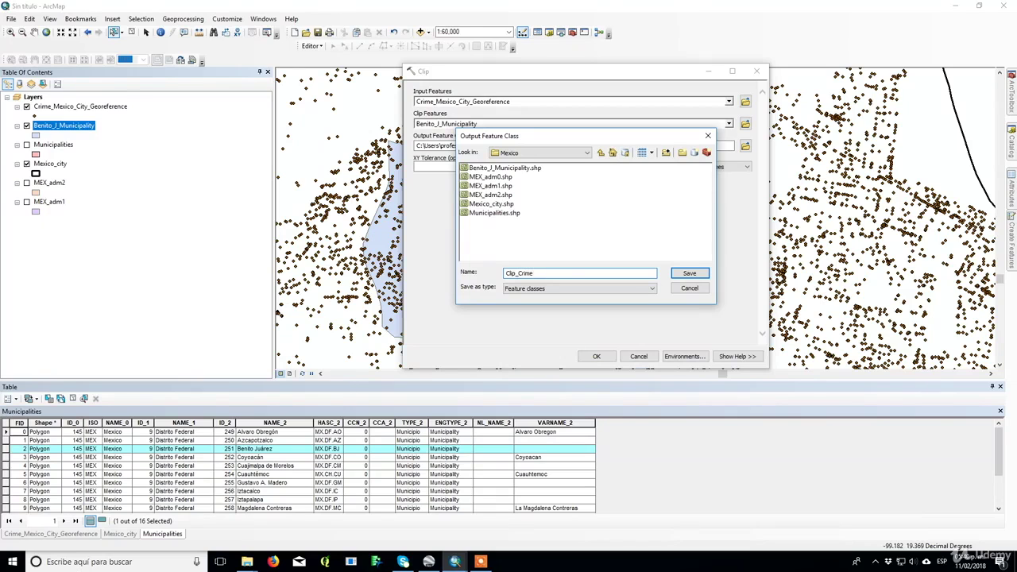
key("Return")
left_click(596, 356)
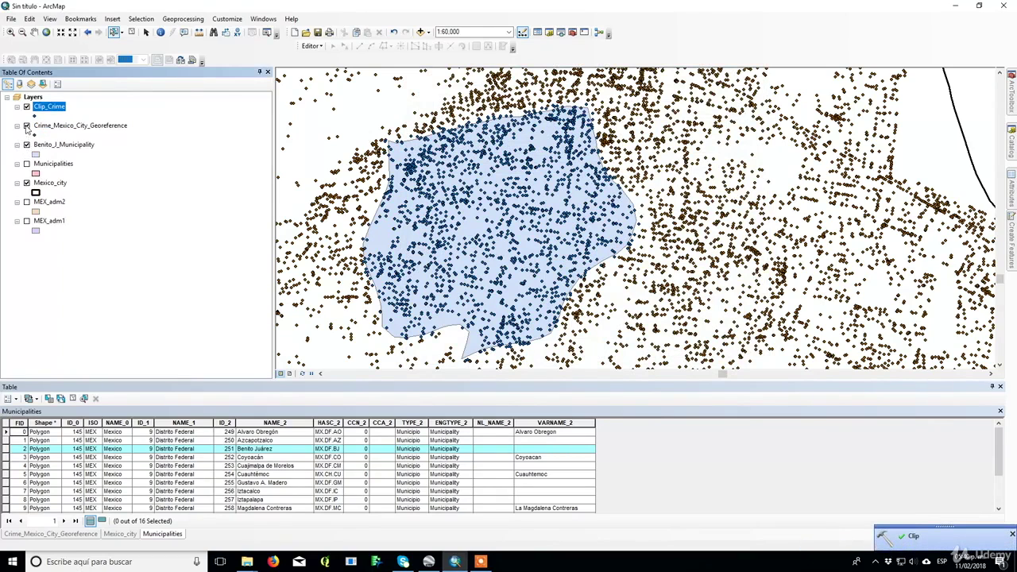
Hide the Crime_Mexico_City_Georeference layer and check the Clip_Crime points within the Mexico City boundary.
left_click(27, 125)
scroll(539, 223, "up", 3)
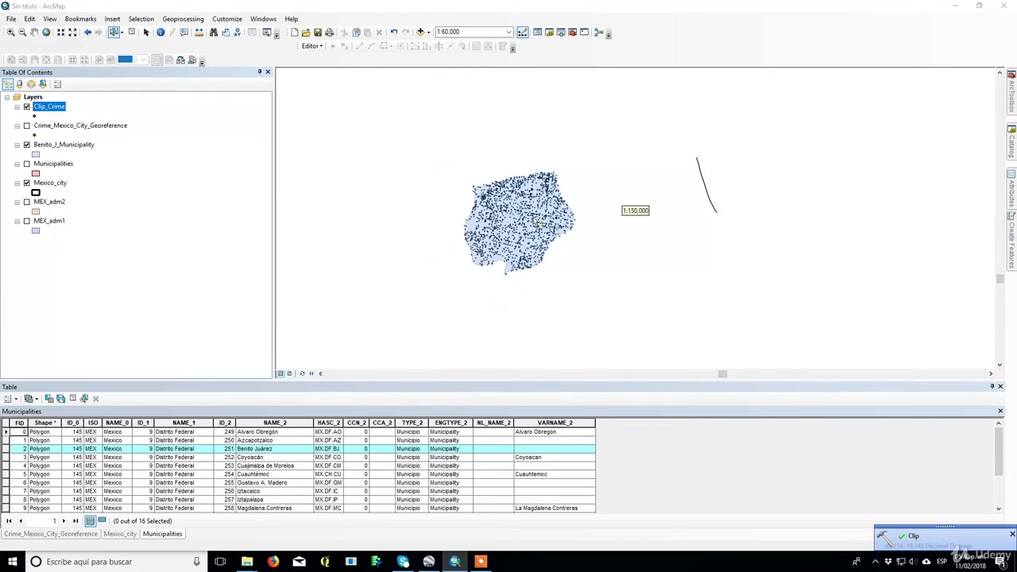
scroll(540, 222, "up", 4)
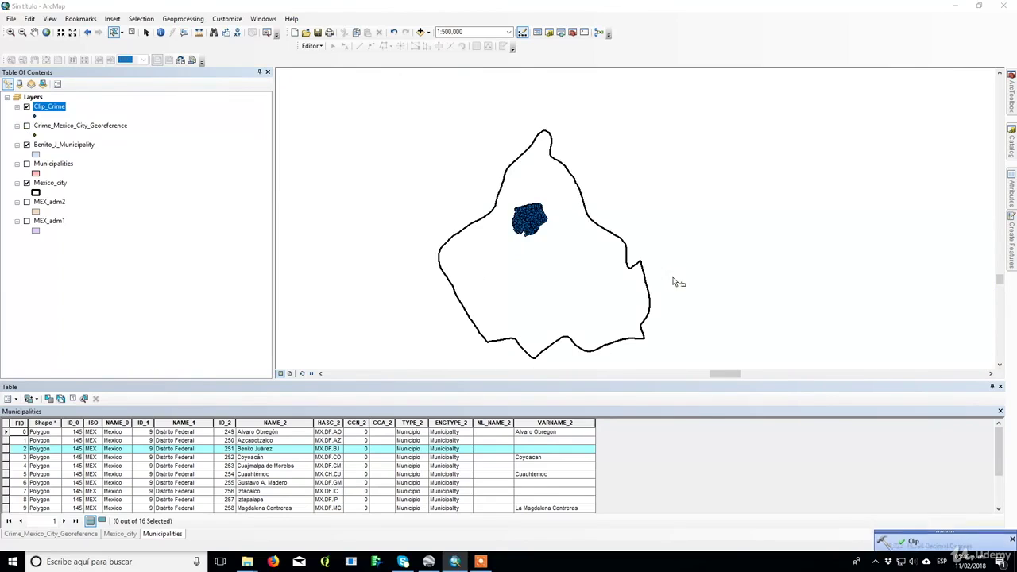
scroll(519, 220, "down", 4)
scroll(519, 220, "down", 6)
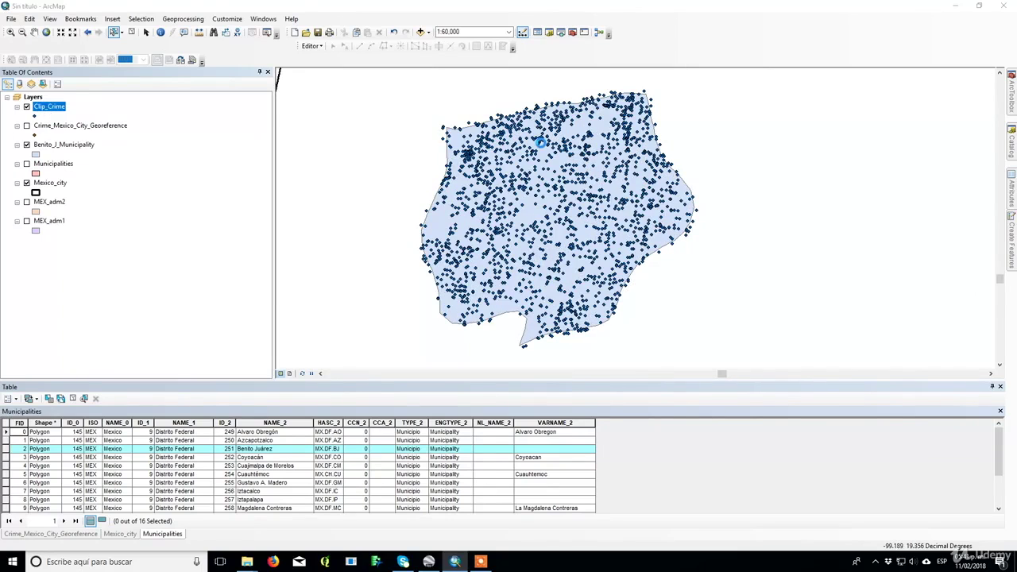
Symbolize the Clip_Crime layer by unique values of the Type_of_Cr field, adding all values.
left_click(356, 207)
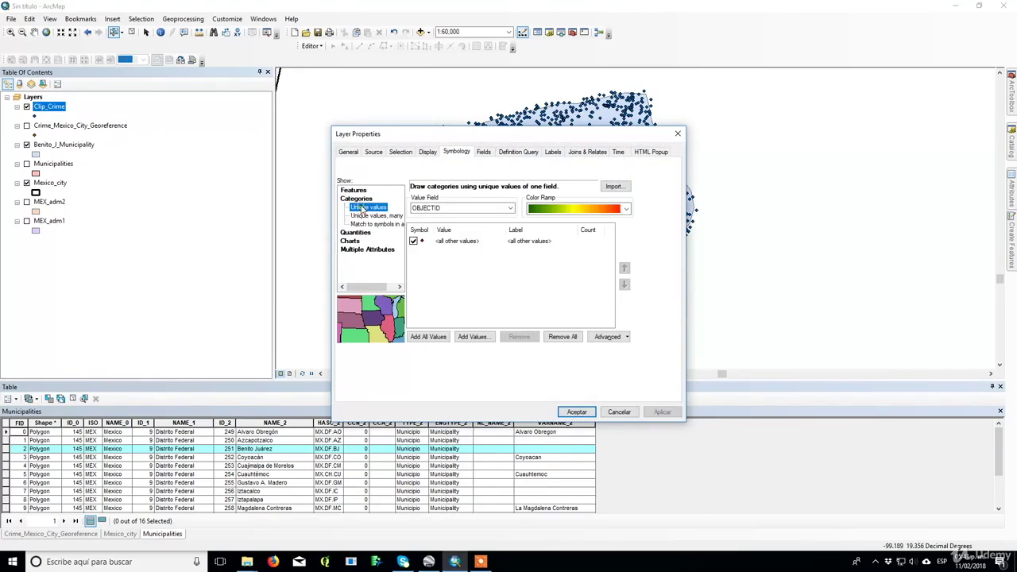
left_click(485, 208)
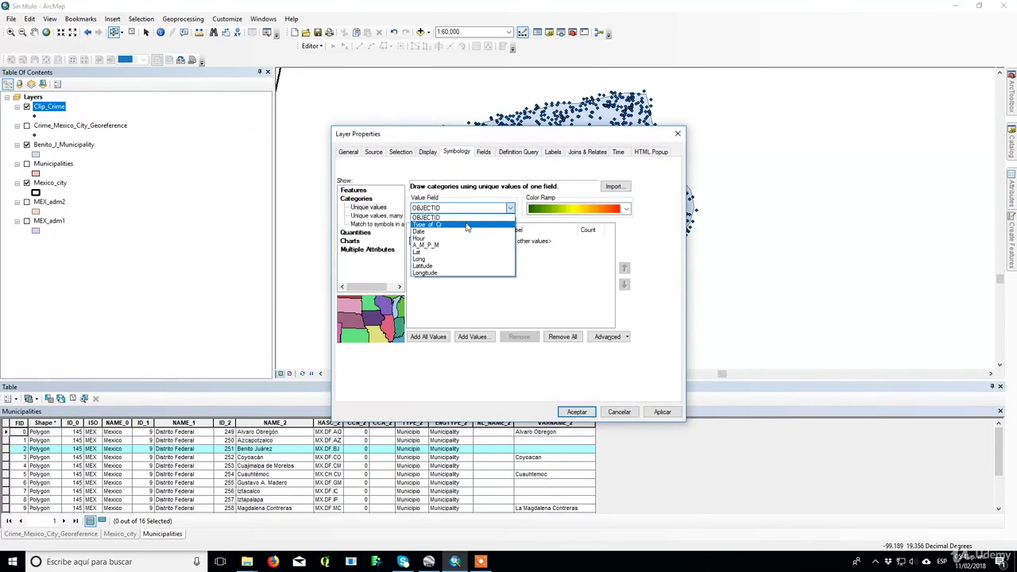
left_click(467, 225)
left_click(429, 337)
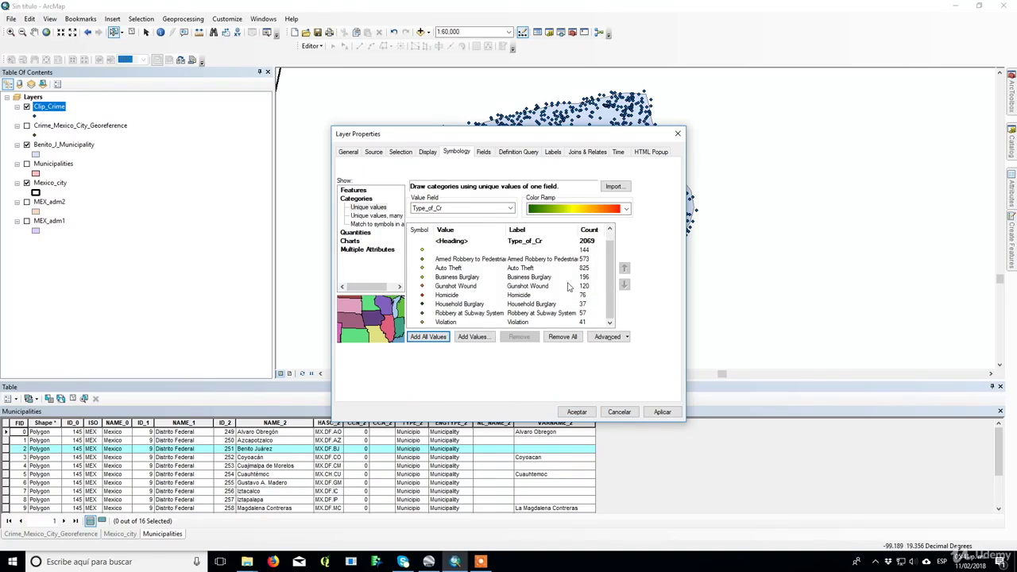
left_click(577, 411)
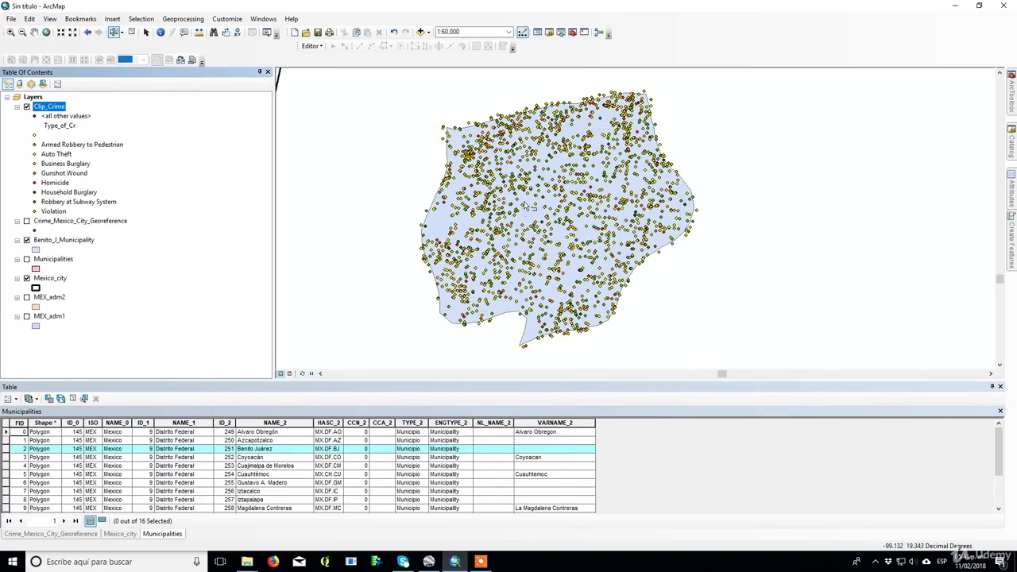
Examine where the different crime types cluster across the Benito Juárez municipality.
scroll(470, 164, "up", 4)
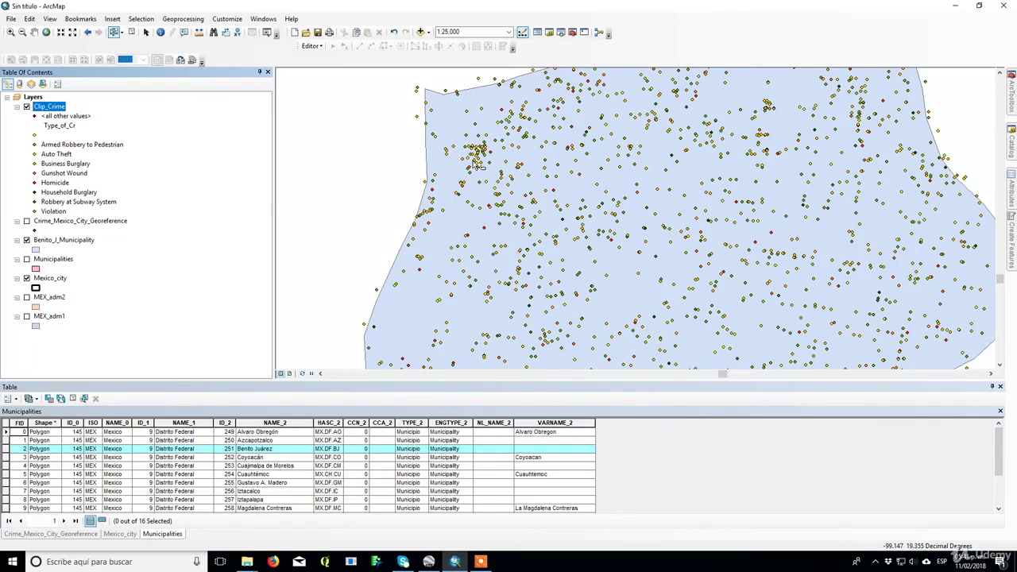
scroll(477, 167, "up", 1)
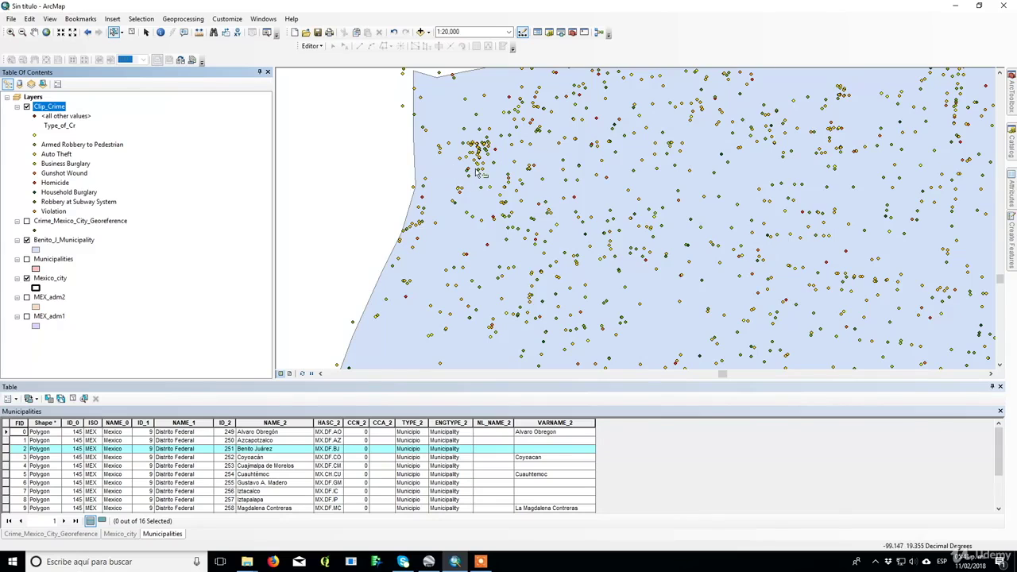
scroll(477, 172, "down", 1)
left_click_drag(670, 143, 561, 201)
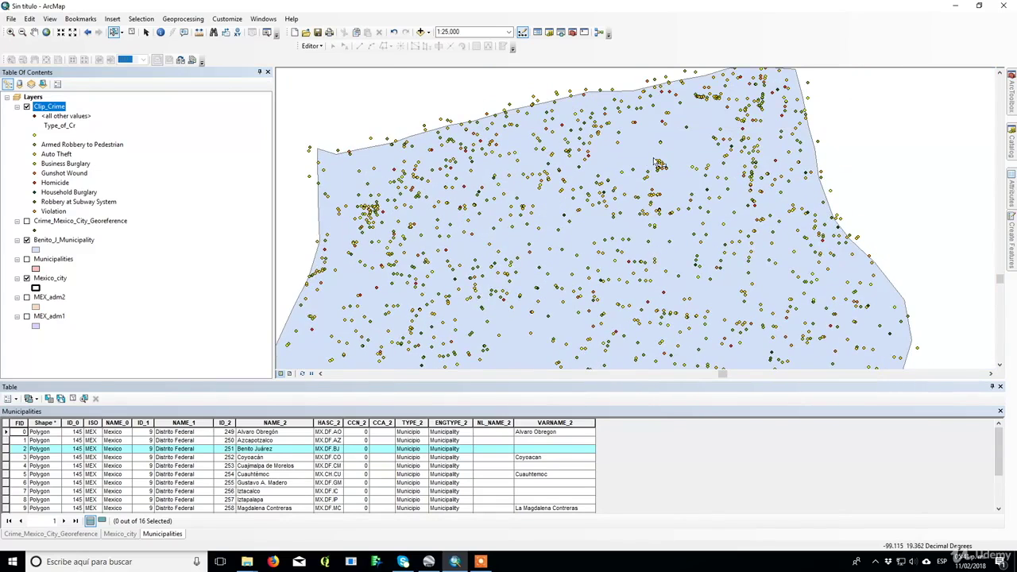
scroll(667, 167, "up", 2)
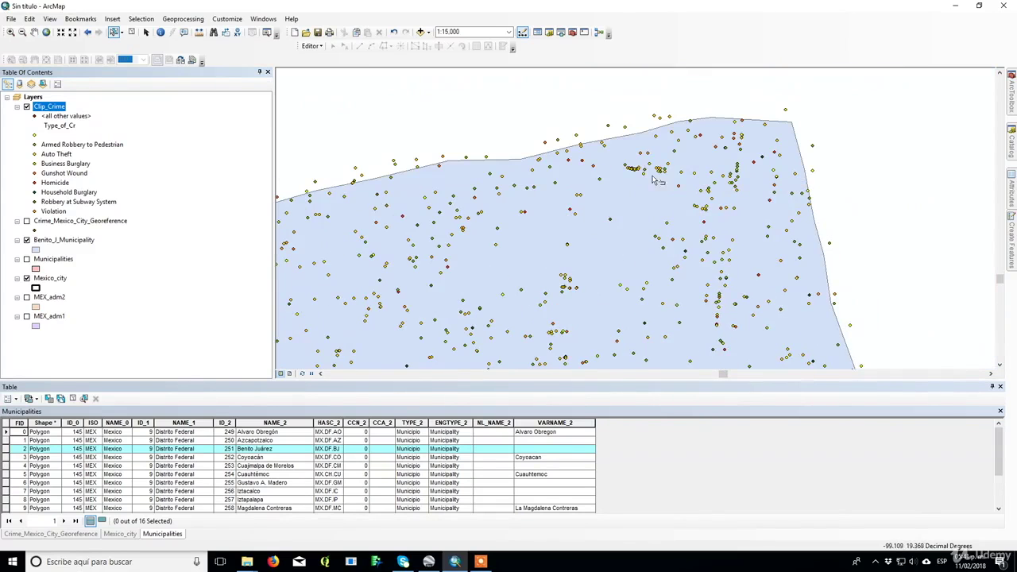
scroll(636, 229, "down", 2)
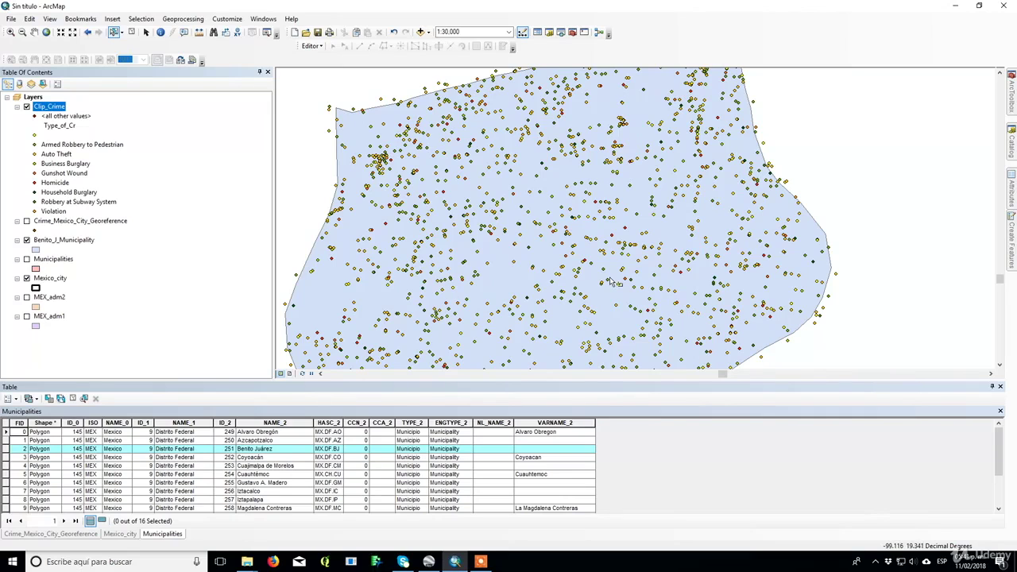
scroll(605, 282, "down", 2)
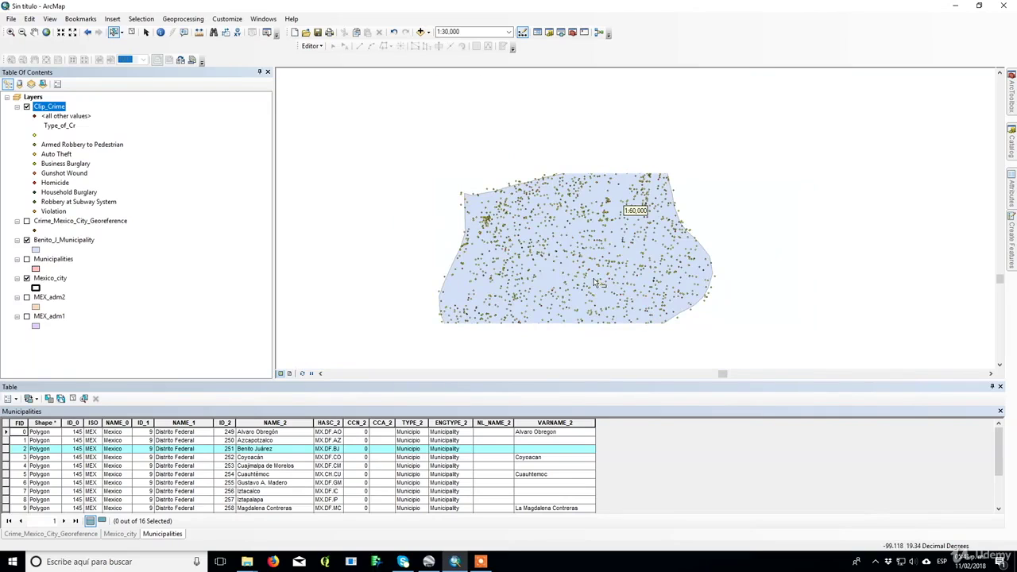
scroll(486, 222, "up", 5)
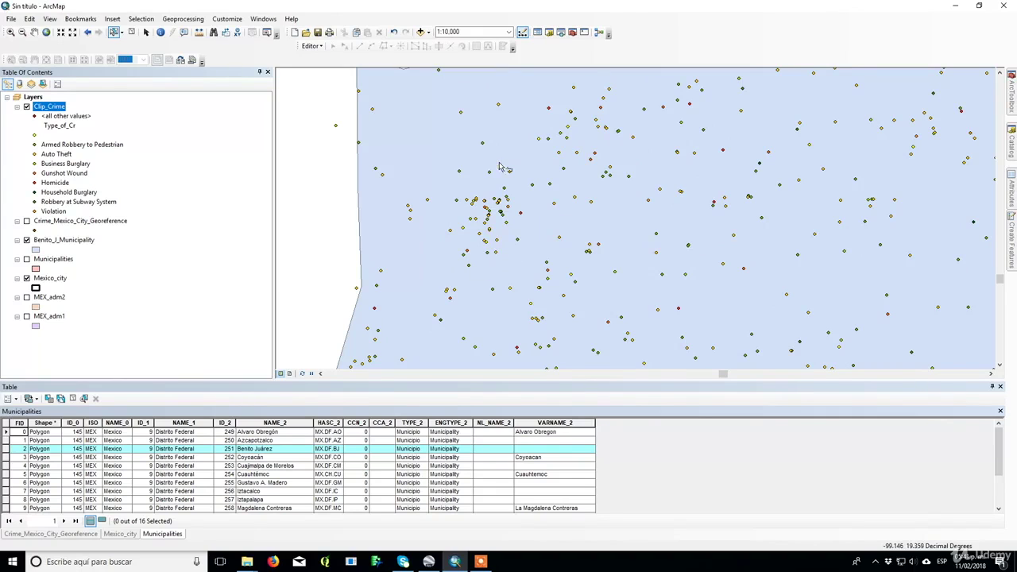
scroll(579, 272, "down", 3)
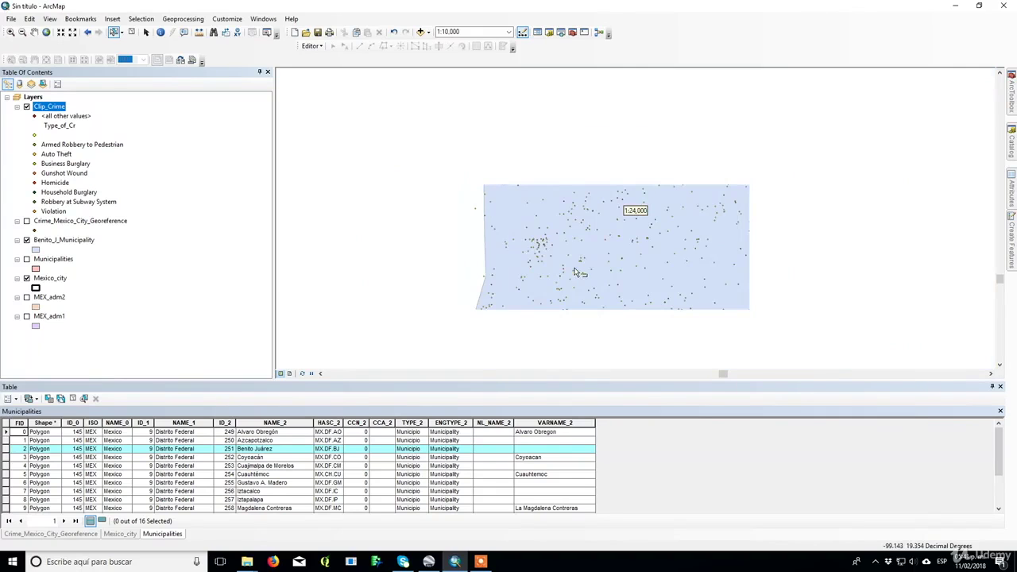
scroll(651, 288, "down", 1)
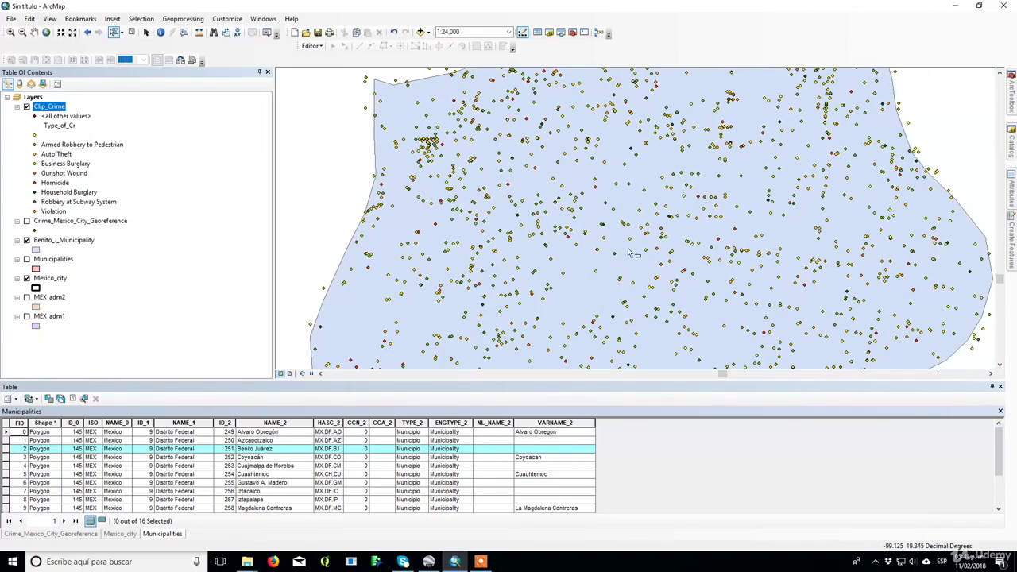
scroll(666, 265, "down", 1)
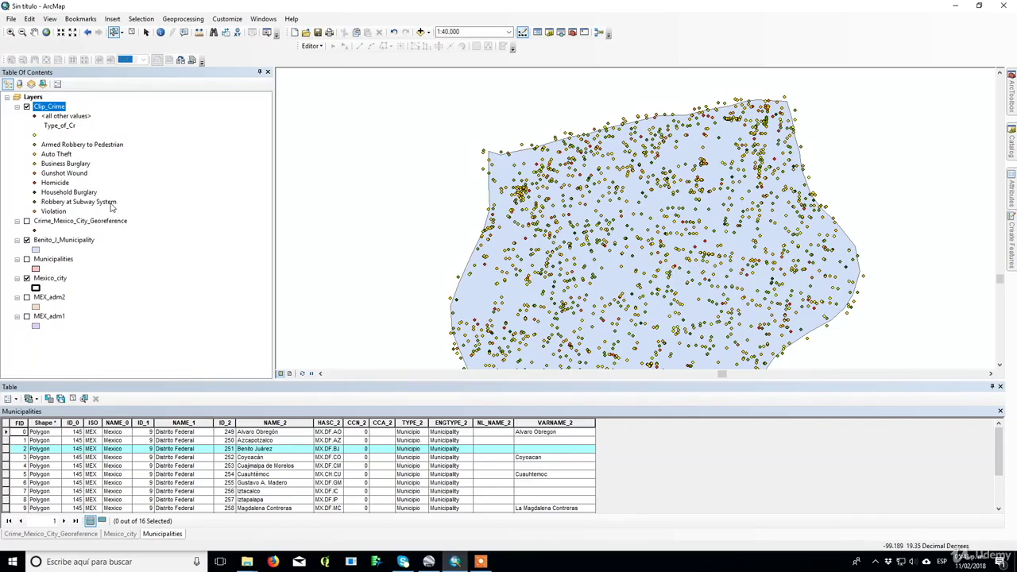
Remove the crime type categories from the Clip_Crime symbology and draw all its points with a single symbol.
double_click(45, 108)
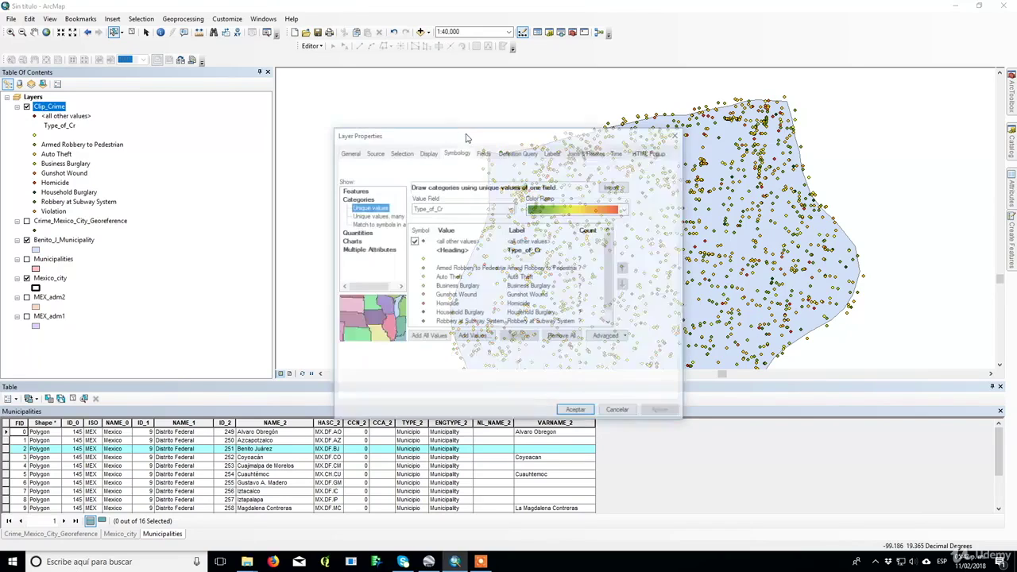
left_click(413, 241)
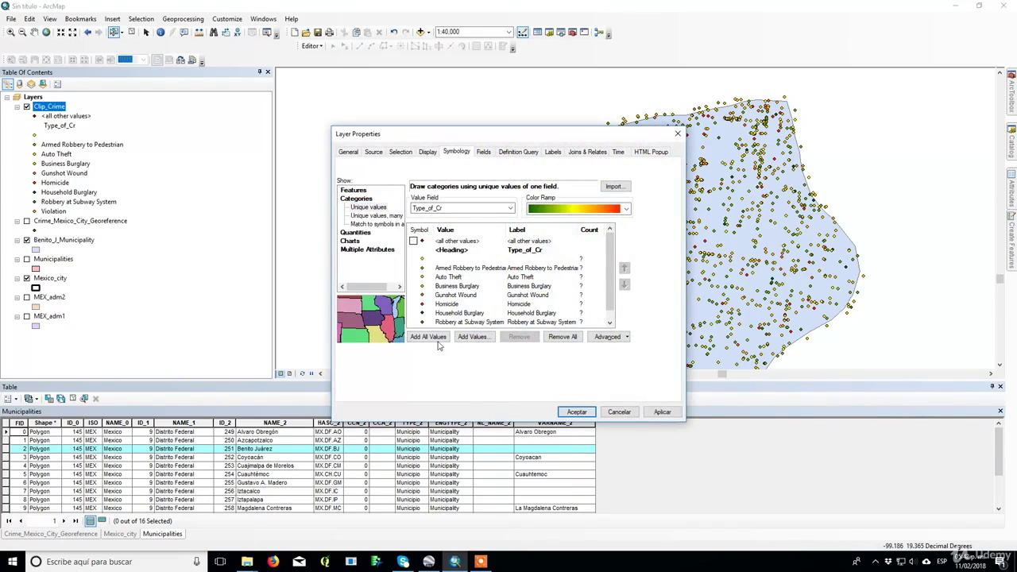
left_click(561, 336)
left_click(360, 192)
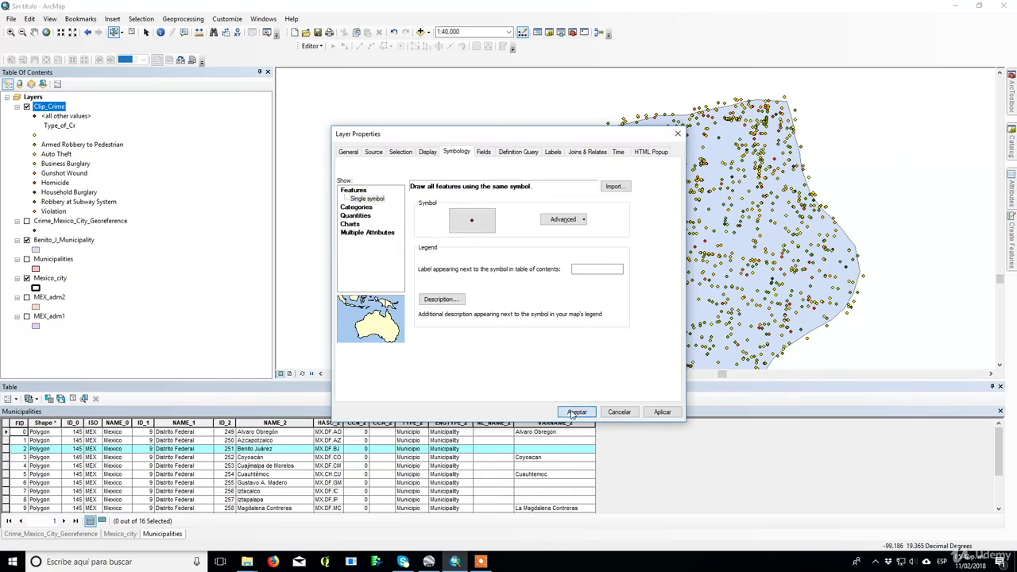
left_click(577, 411)
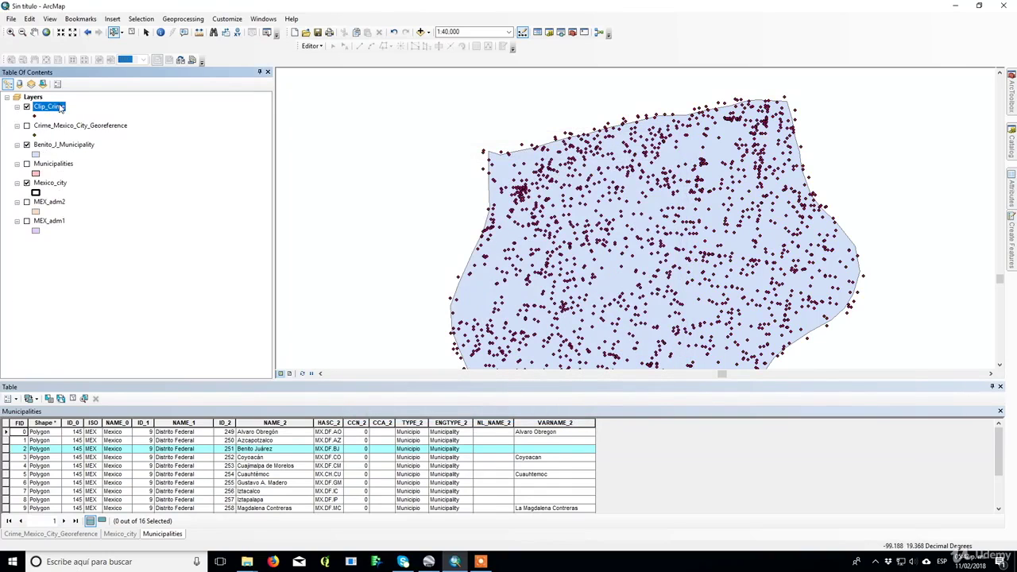
left_click_drag(639, 316, 557, 266)
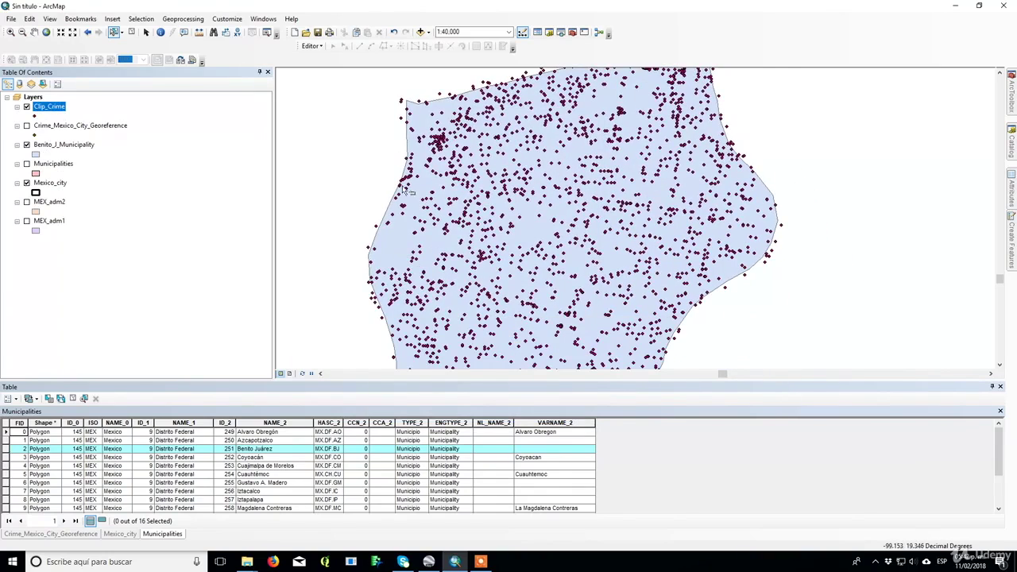
Start the Table To Excel conversion tool with the Clip_Crime layer as its input table.
left_click(1010, 90)
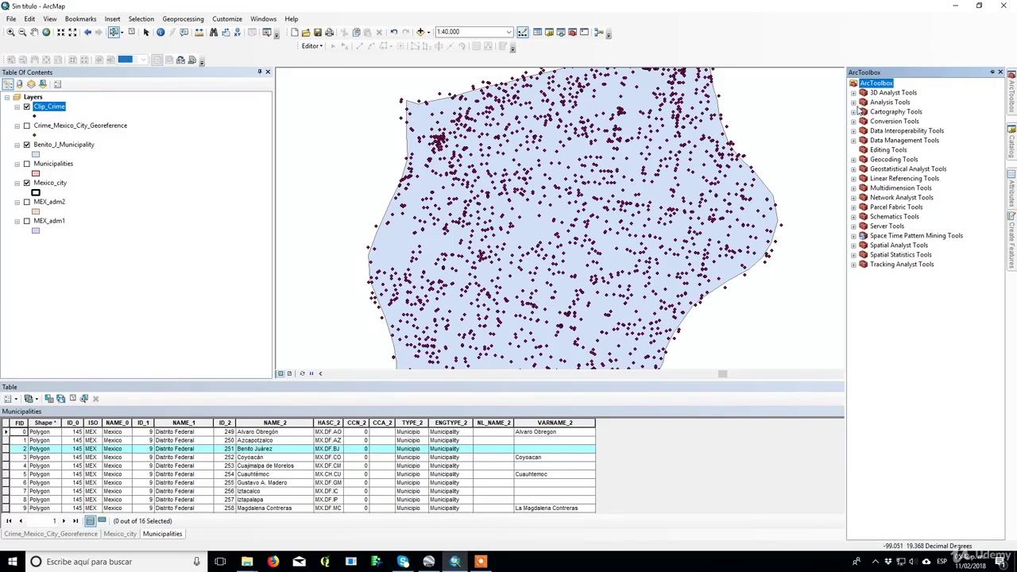
left_click(853, 121)
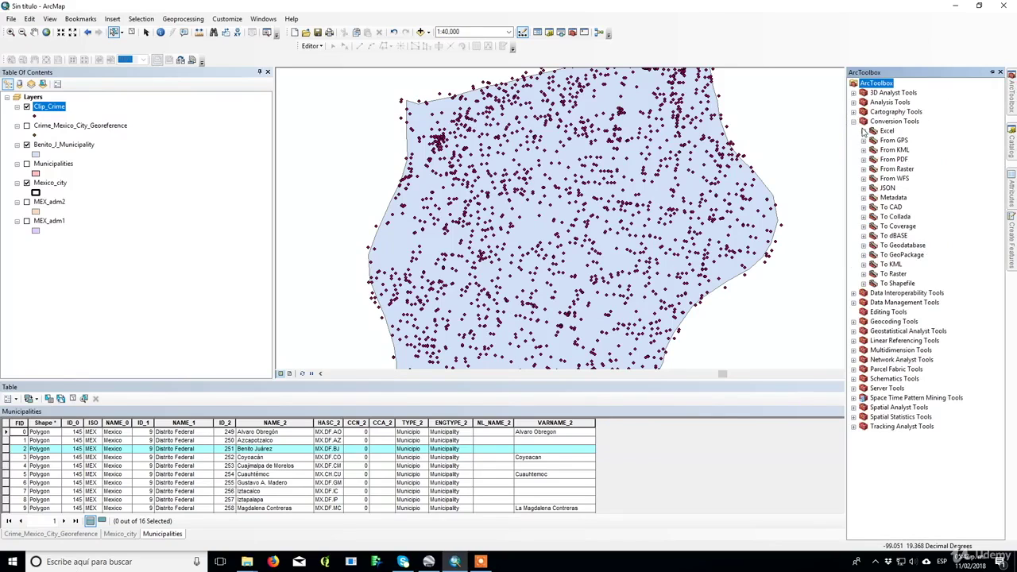
left_click(864, 131)
double_click(906, 150)
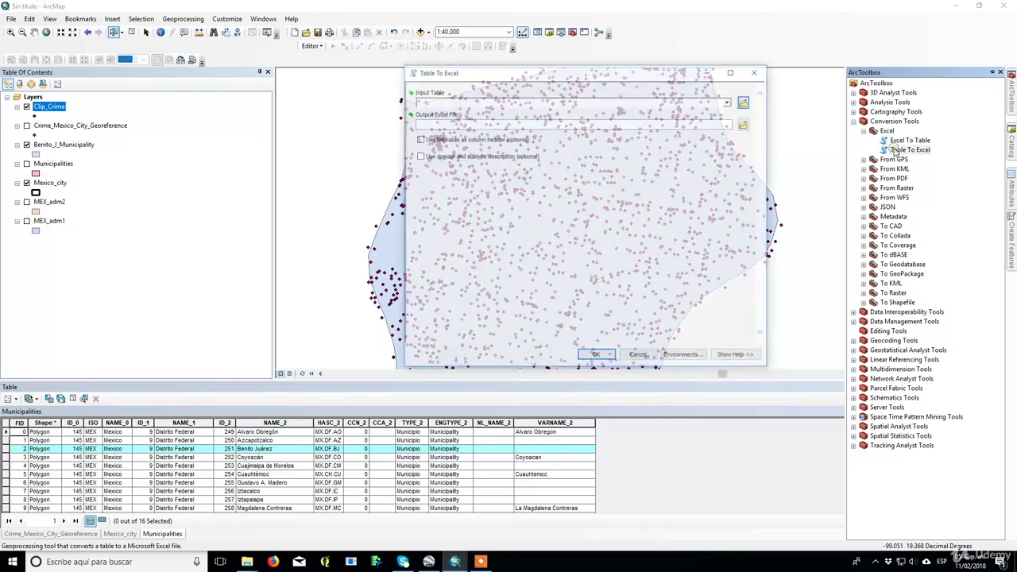
left_click_drag(61, 109, 456, 103)
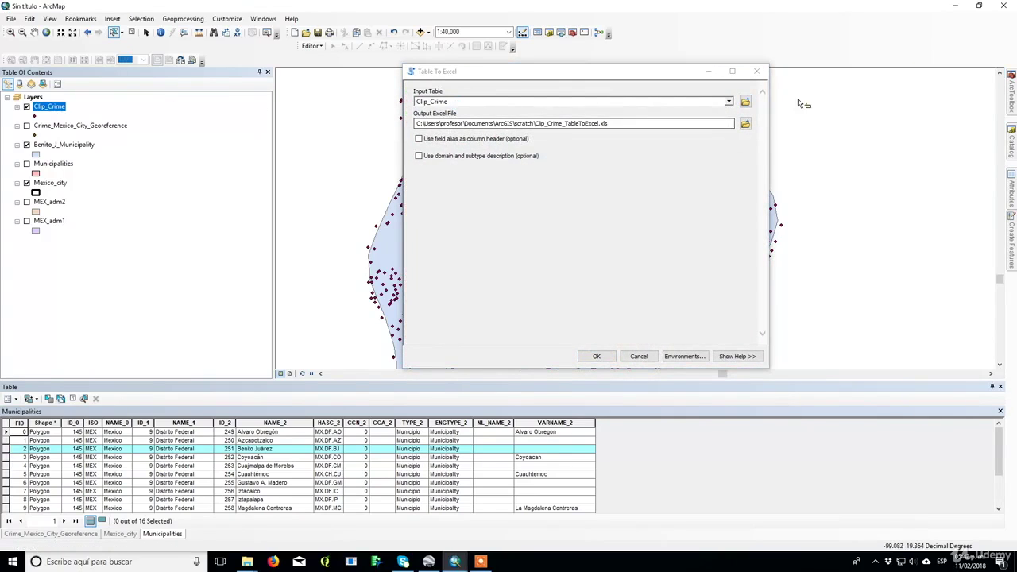
Set the output Excel file to Mexico_crimre.xls on the Desktop and run the table conversion.
left_click(746, 124)
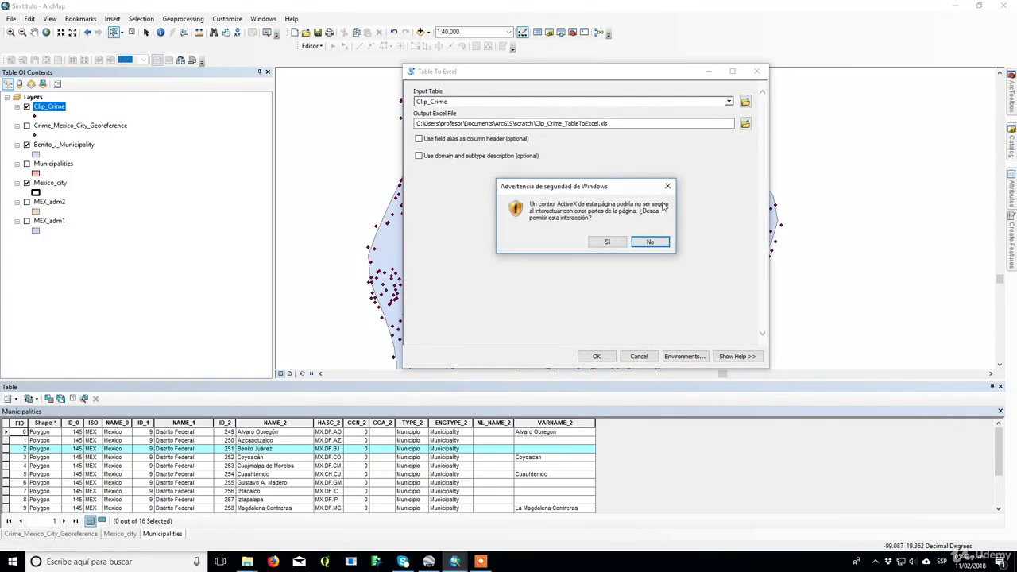
left_click(668, 187)
left_click(747, 124)
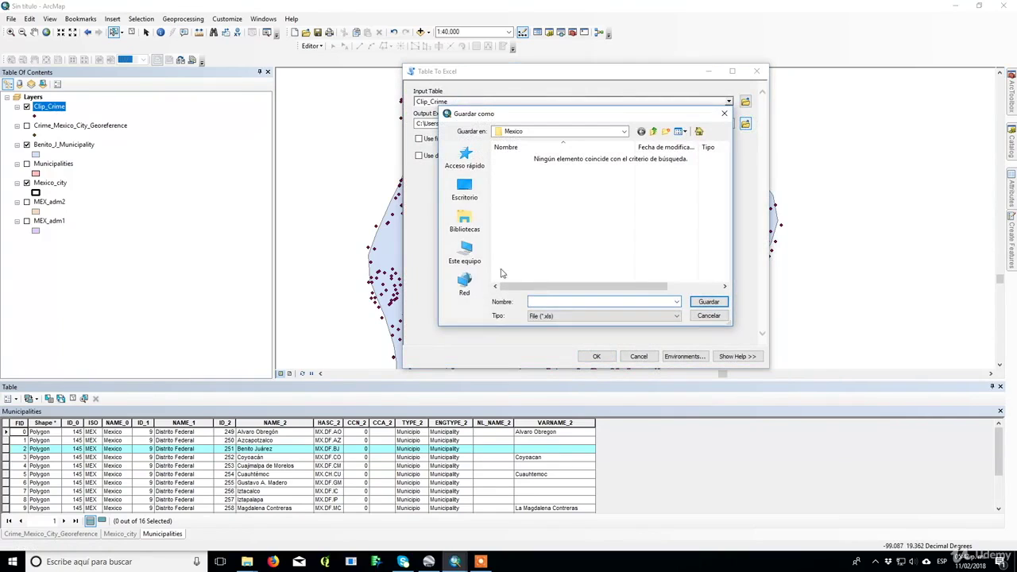
left_click(465, 191)
scroll(556, 230, "down", 5)
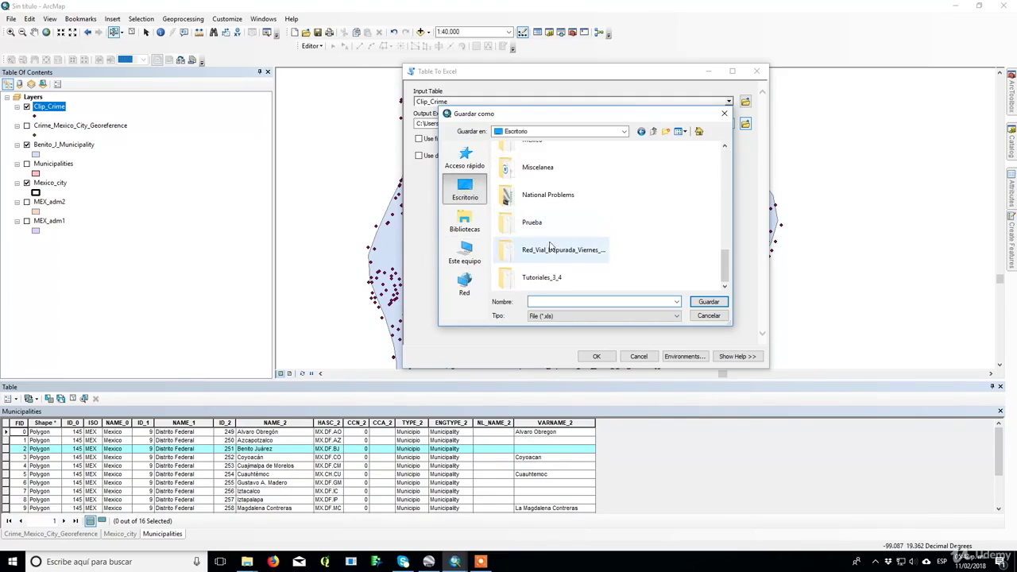
scroll(540, 206, "up", 3)
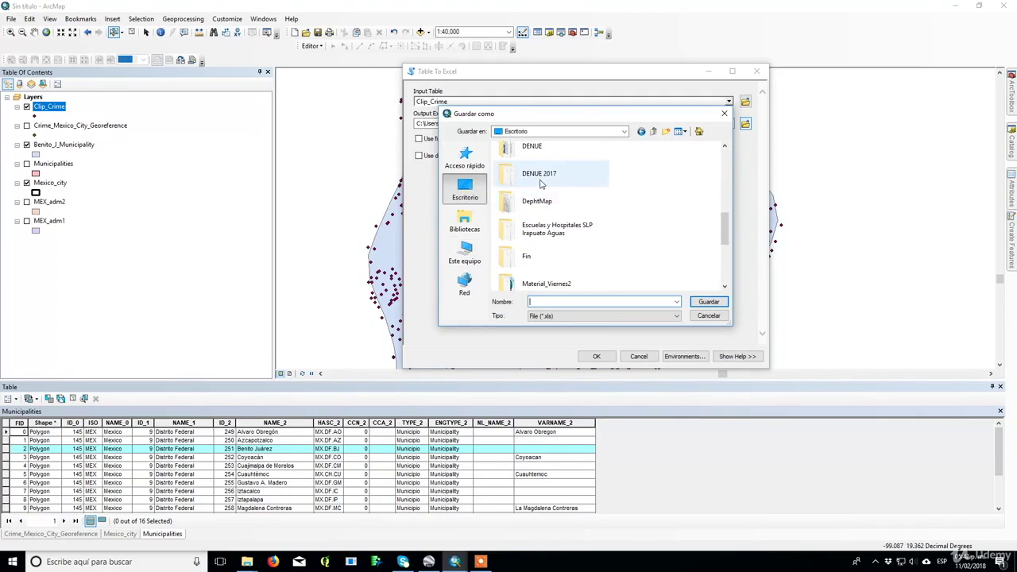
scroll(580, 190, "down", 3)
scroll(569, 207, "up", 3)
scroll(560, 194, "up", 3)
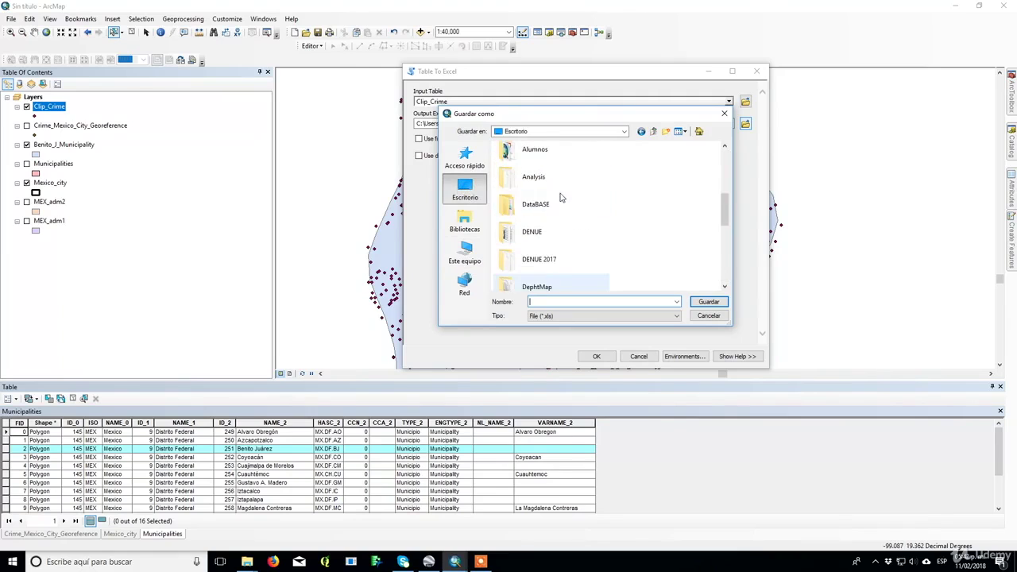
scroll(559, 197, "down", 3)
scroll(558, 206, "down", 3)
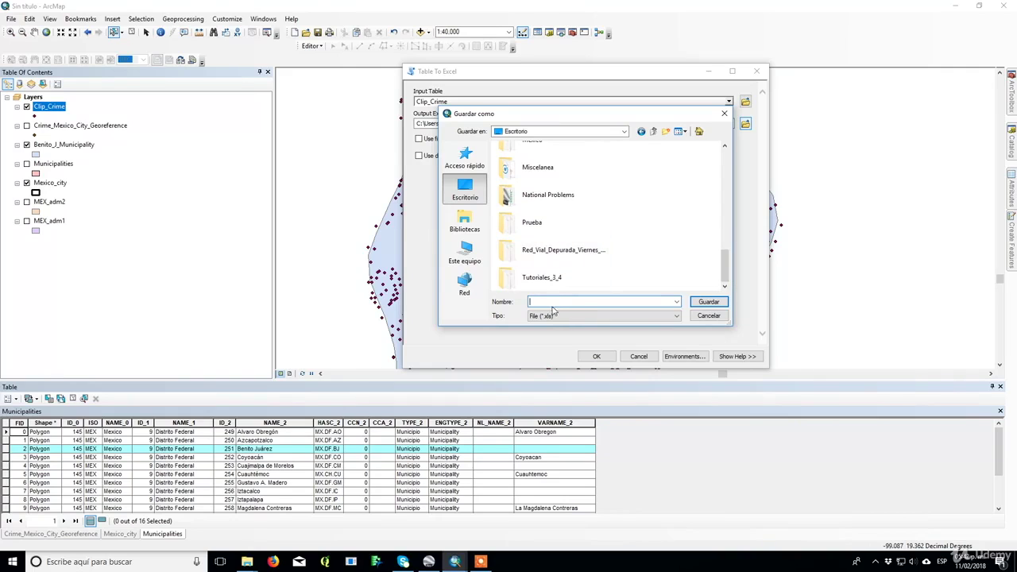
type("Mex")
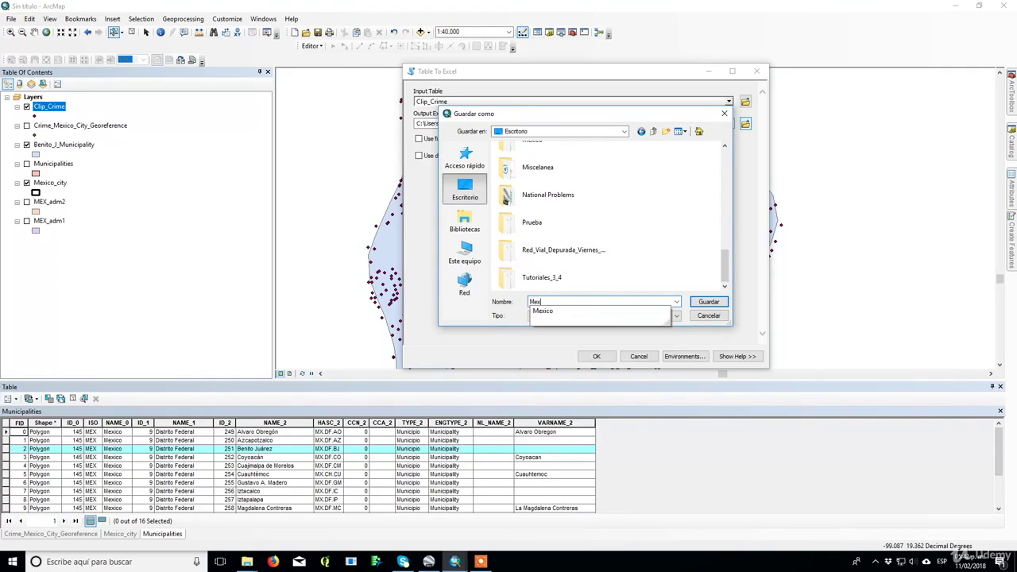
type("ico_")
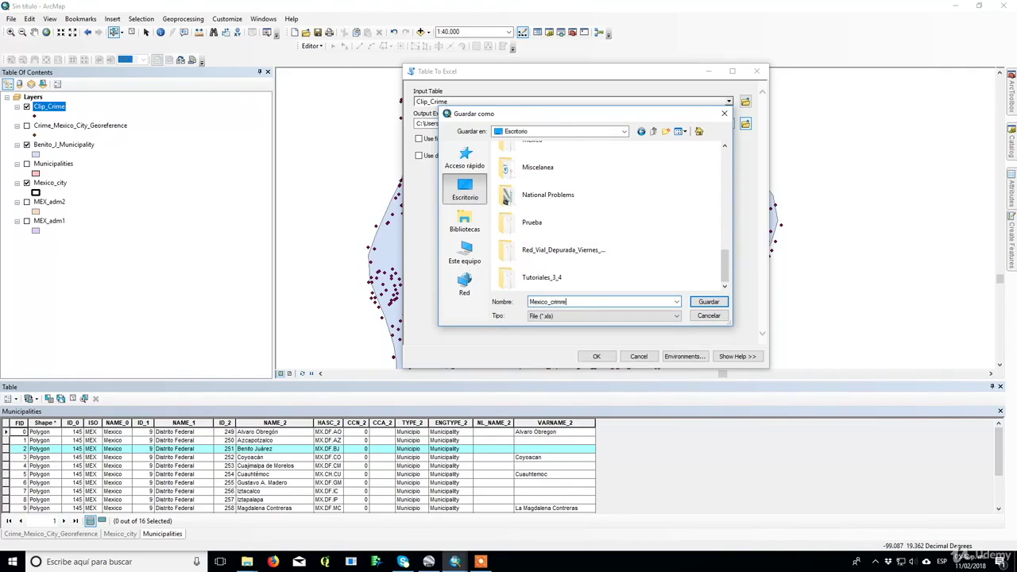
type("crimre")
key("Return")
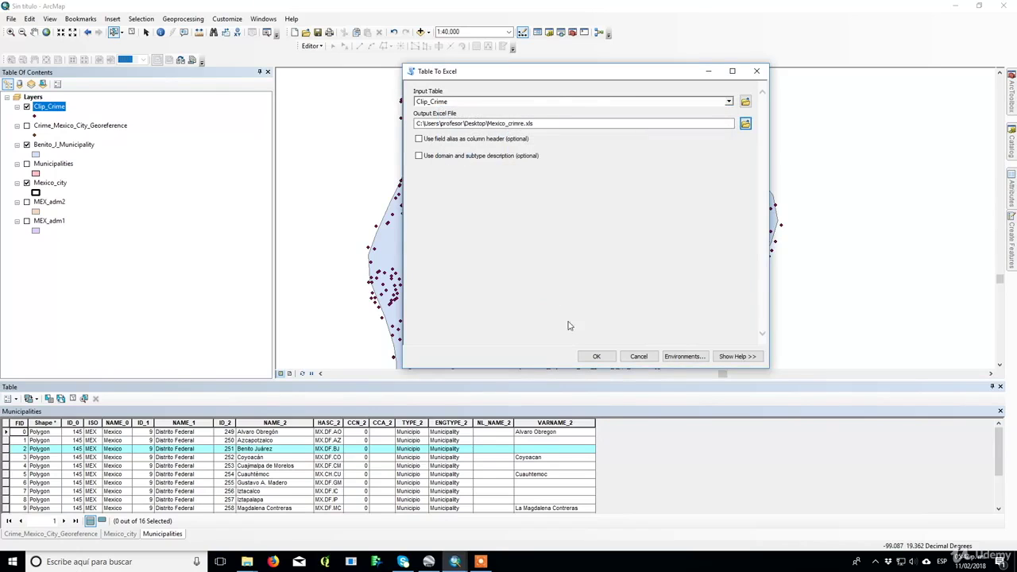
left_click(596, 356)
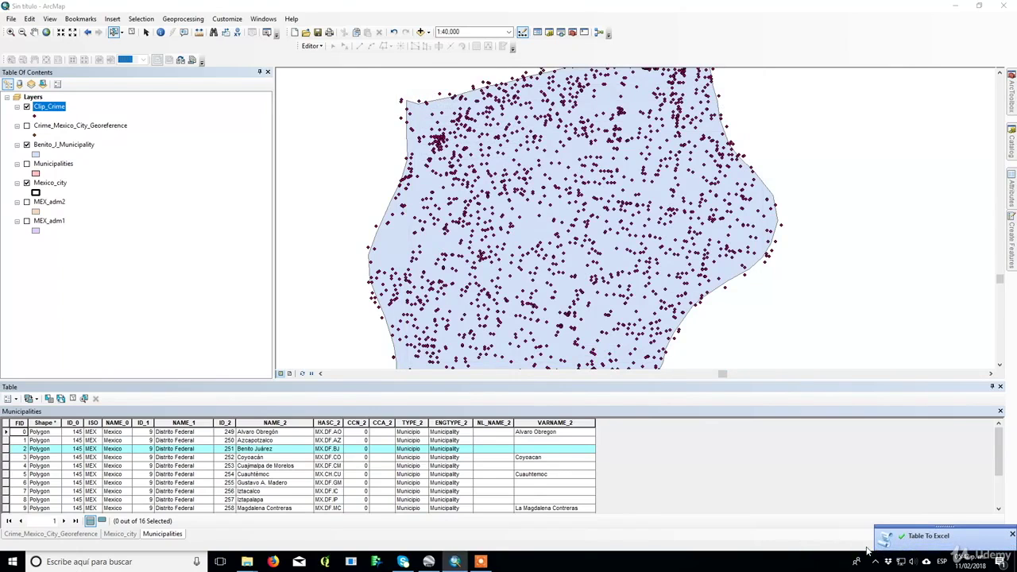
Switch to the desktop and open the exported Mexico_crimre.xls file in Excel.
left_click(955, 6)
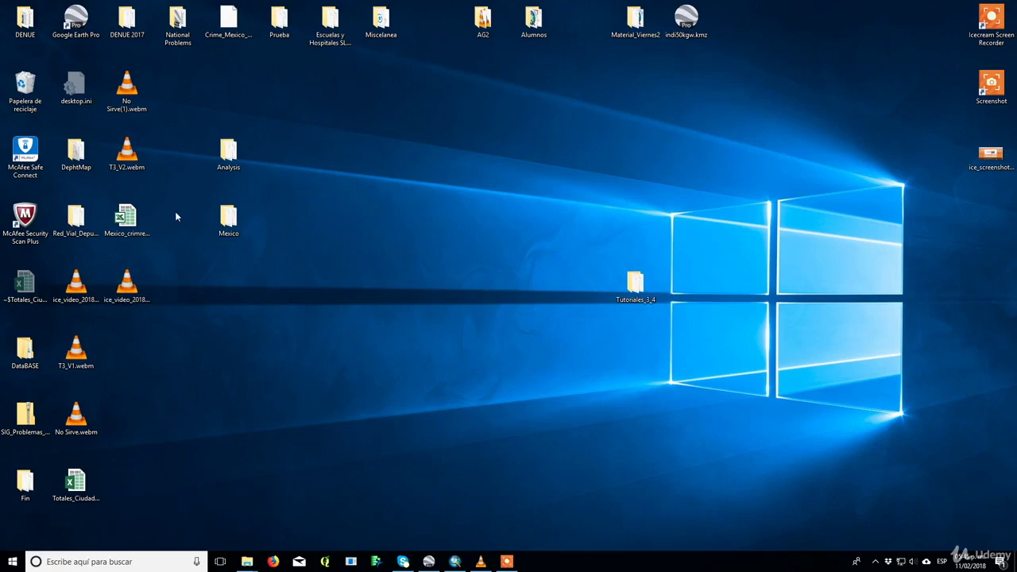
left_click(138, 243)
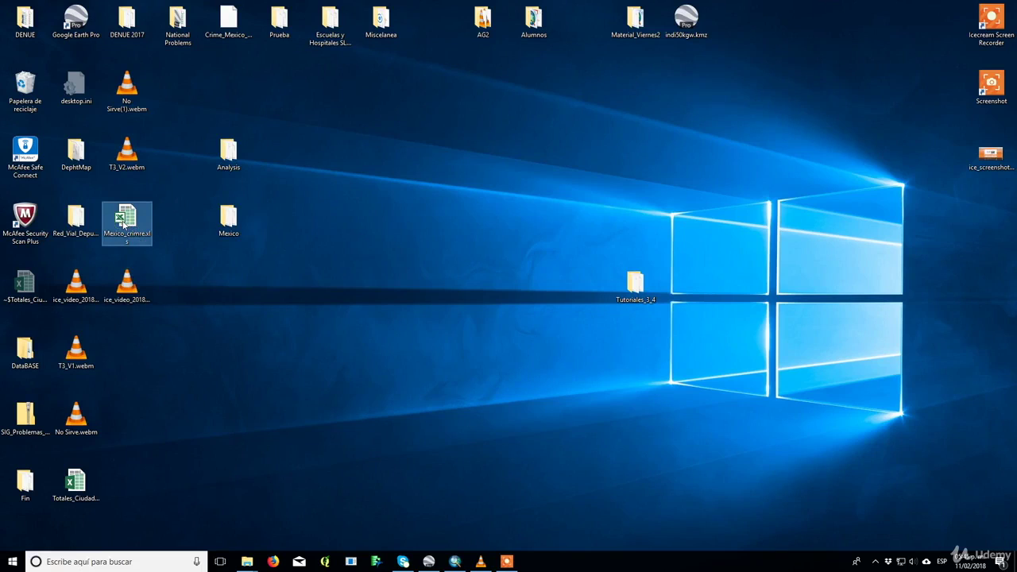
double_click(123, 225)
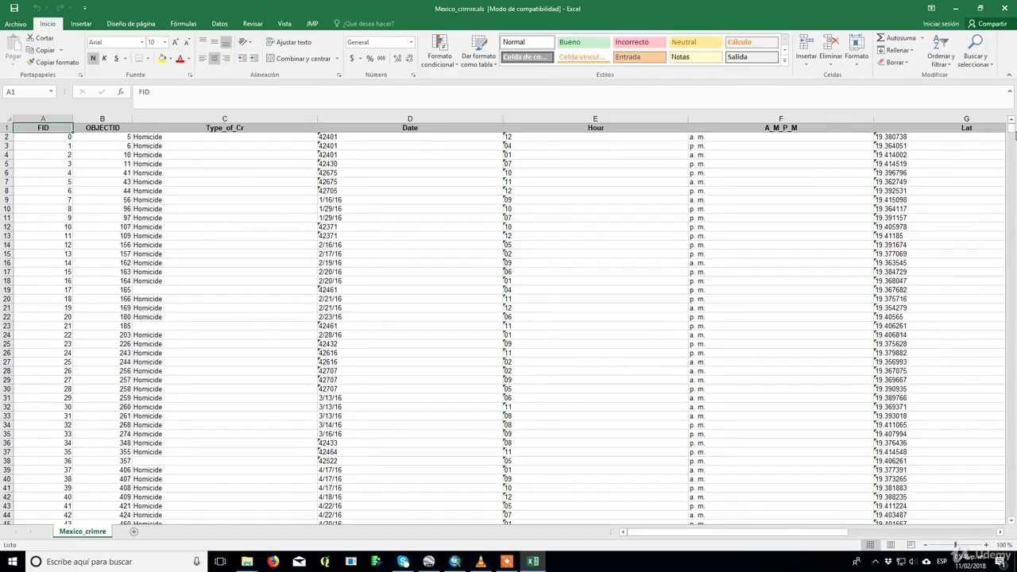
Examine the exported crime records from first to last row, including the crime type, date, hour and coordinate columns.
left_click_drag(1012, 134, 1007, 562)
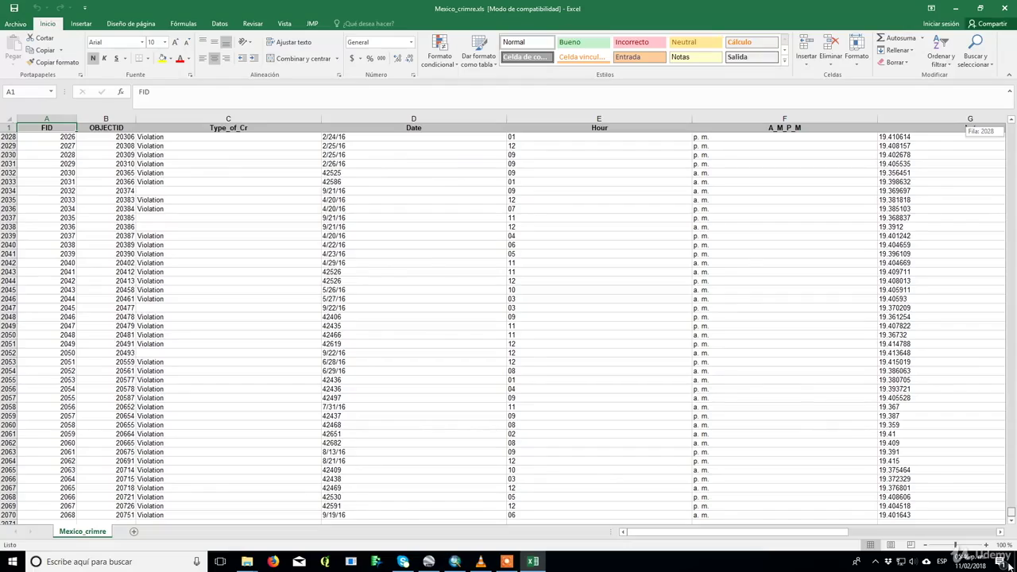
left_click_drag(1009, 565, 977, 115)
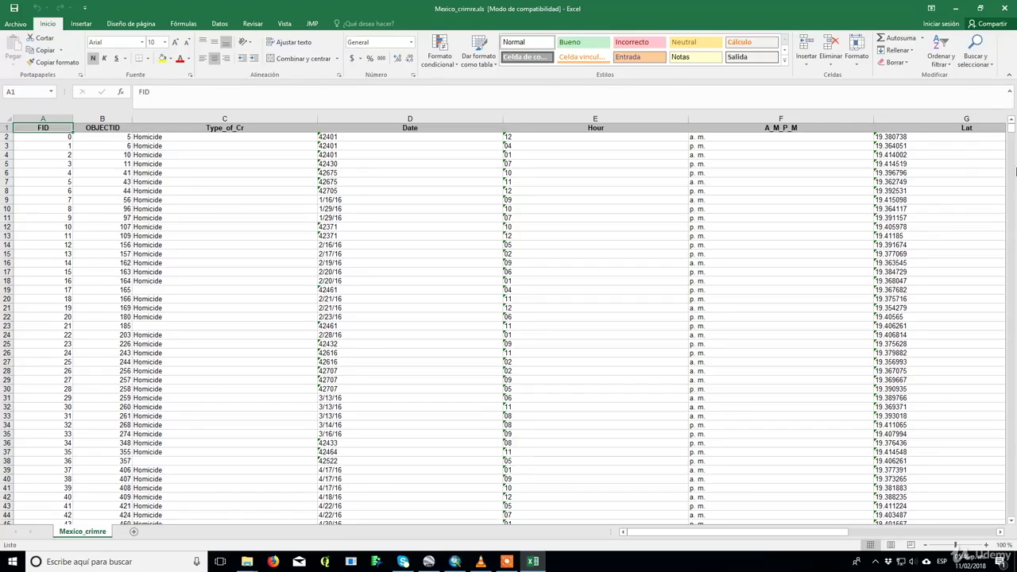
left_click_drag(1012, 130, 1012, 278)
left_click_drag(703, 534, 953, 536)
left_click_drag(870, 536, 720, 536)
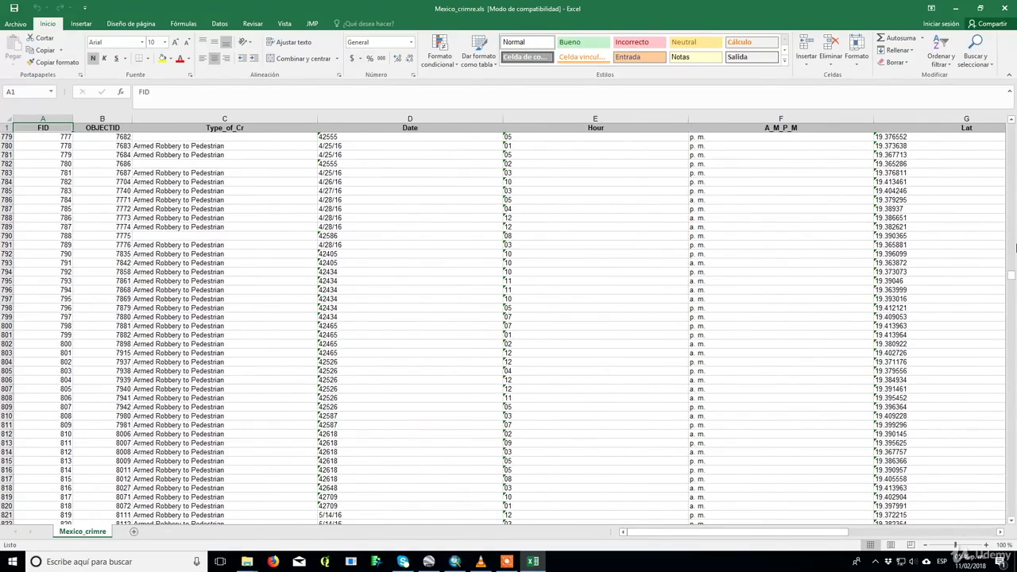
left_click_drag(1010, 274, 1007, 123)
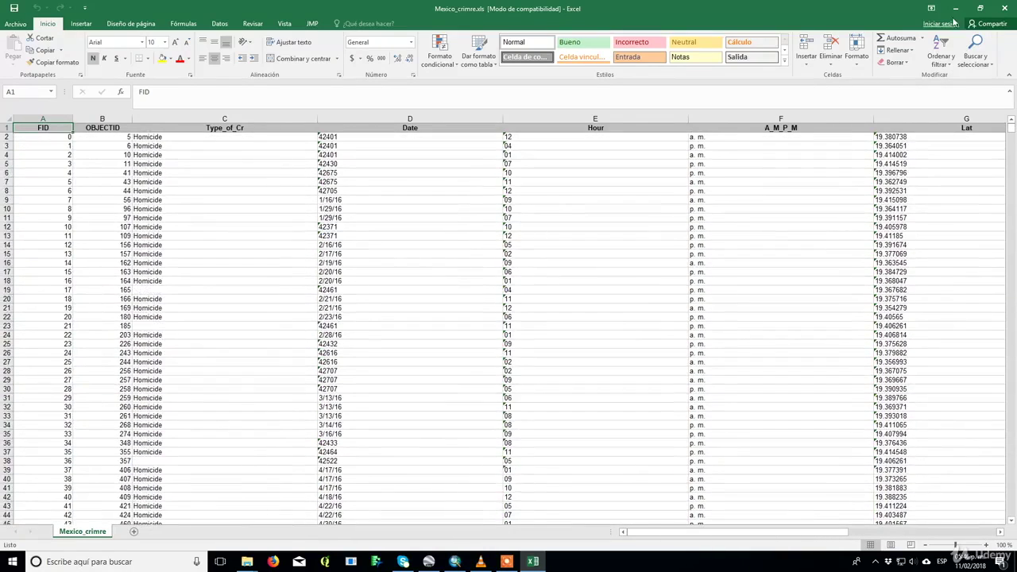
Return to ArcMap and view the whole Benito Juárez municipality with its clipped crime points.
left_click(955, 8)
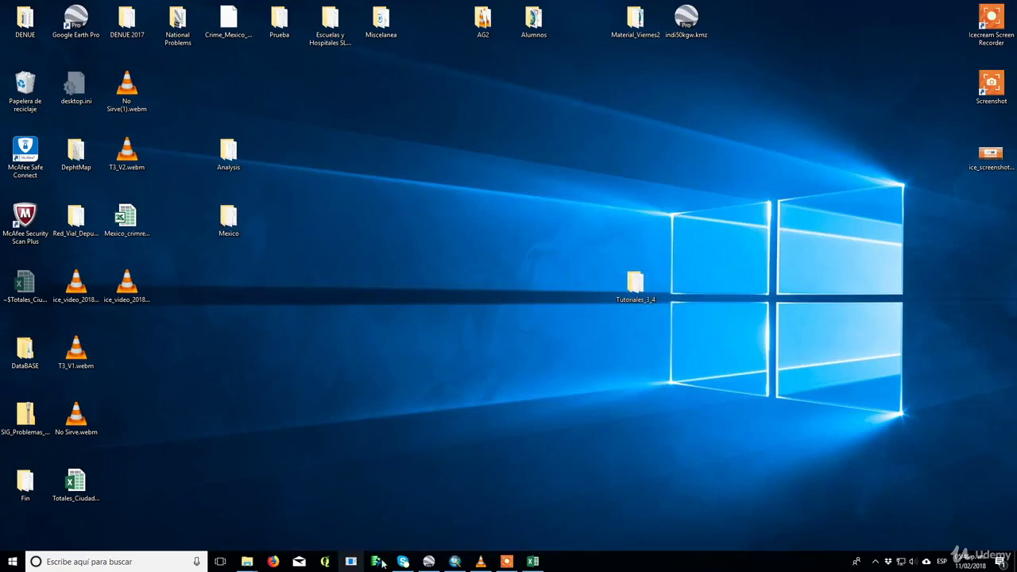
left_click(455, 562)
scroll(477, 281, "up", 2)
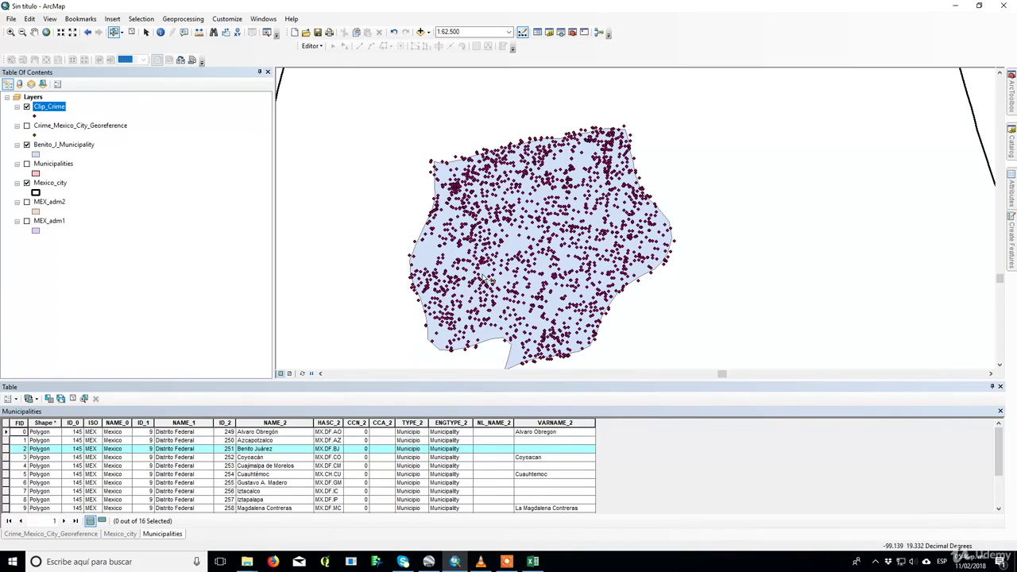
left_click_drag(611, 280, 616, 233)
left_click(183, 18)
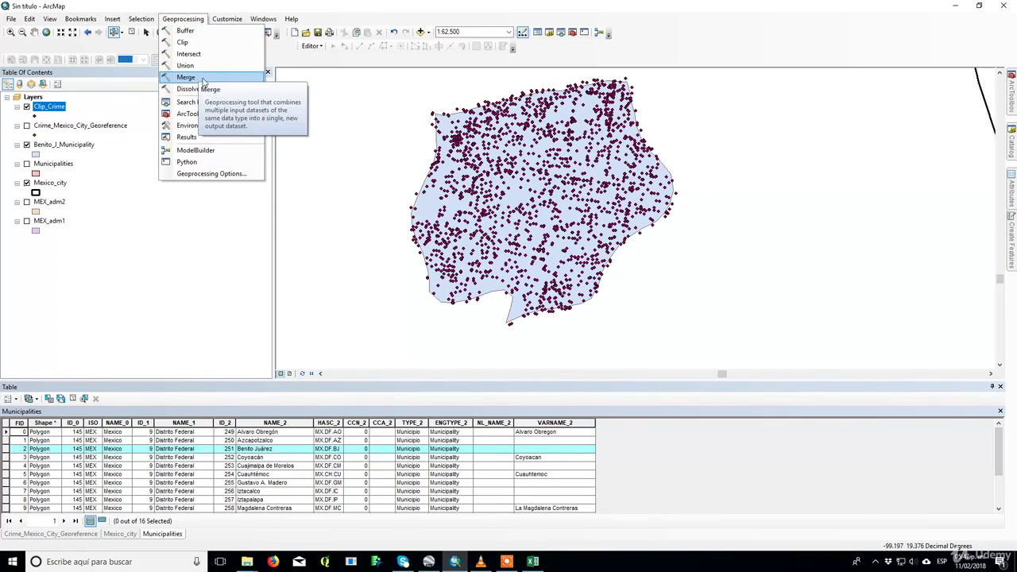
left_click(821, 263)
left_click(769, 252)
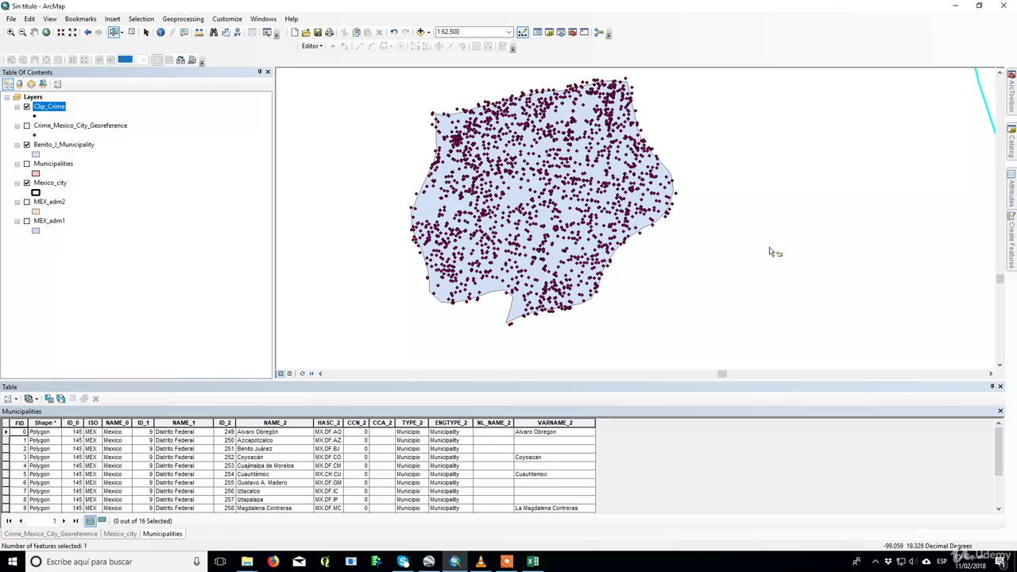